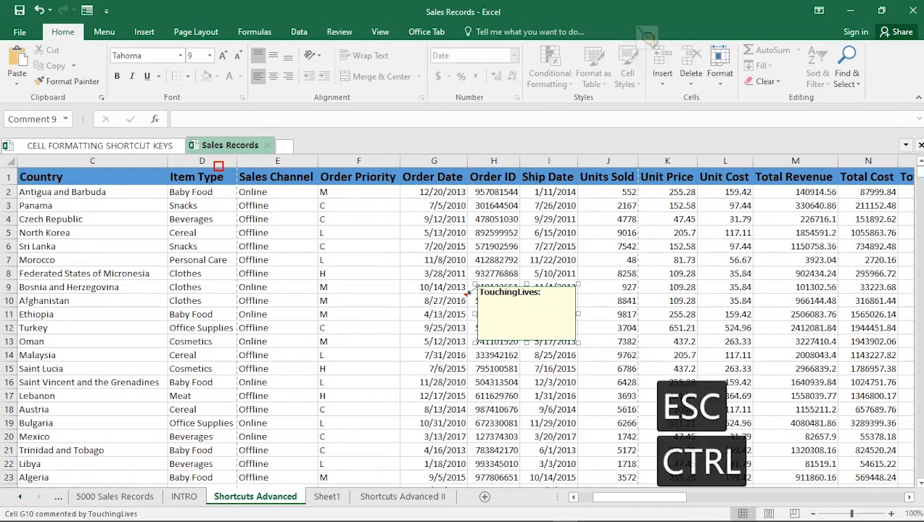
Step: Undo the insertion of the empty comment on cell G10
key("ctrl+z")
left_click(617, 497)
left_click_drag(616, 497, 602, 497)
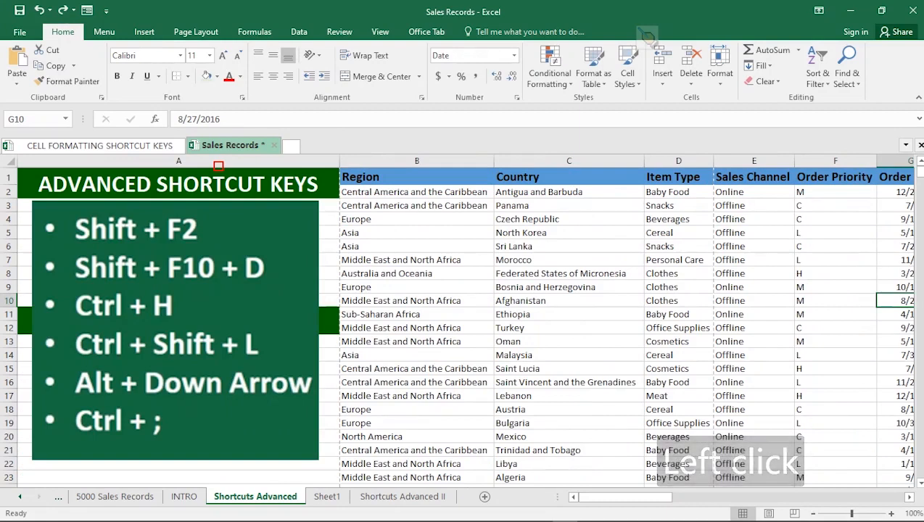
Step: Add a comment reading "national" to cell B6 in the Region column
left_click(416, 247)
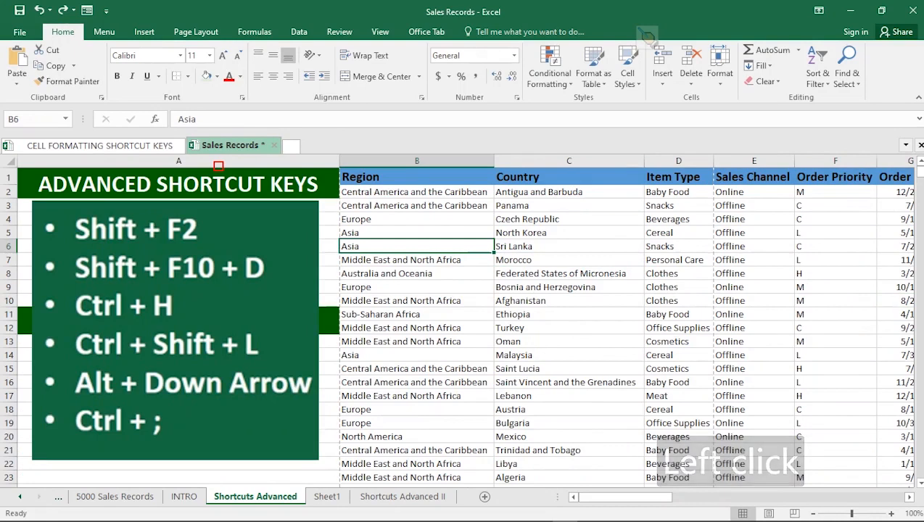
key("shift+F2")
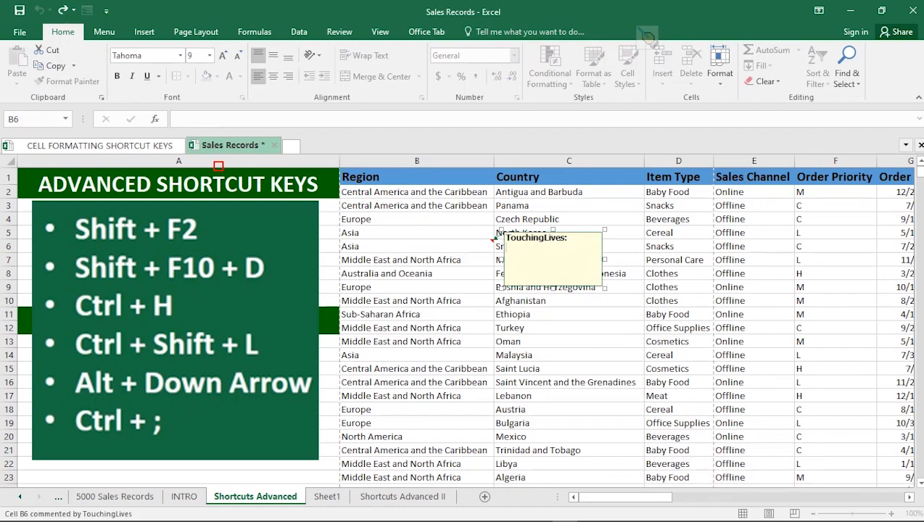
type("national")
left_click(416, 260)
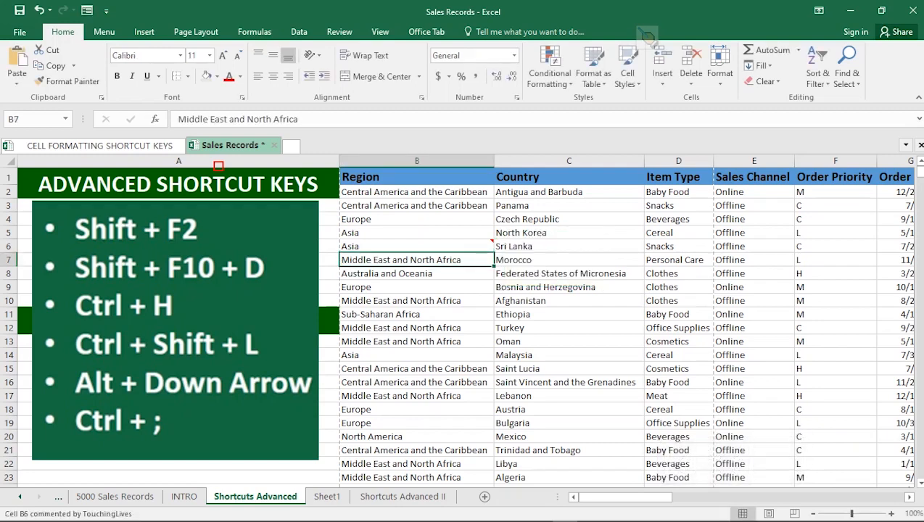
mouse_move(465, 246)
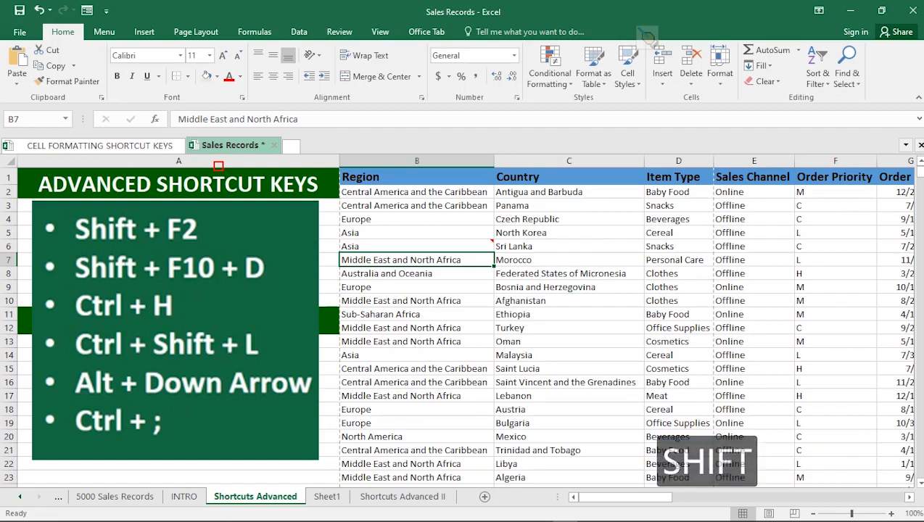
Step: Delete the entire row of cell B7, and undo the row deletion
key("shift+F10")
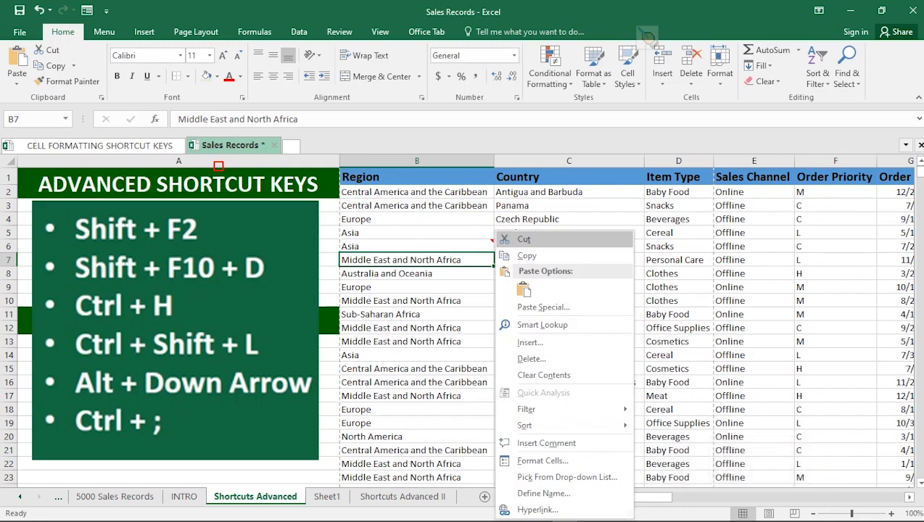
key("d")
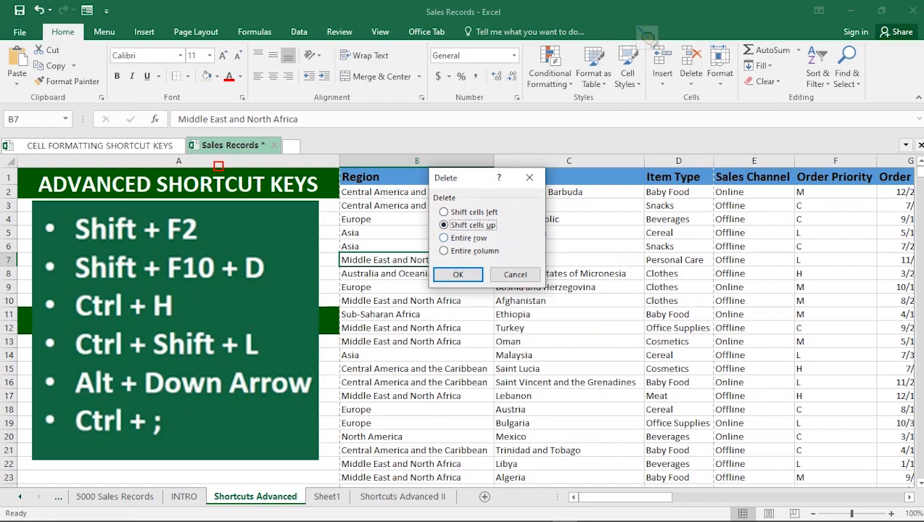
left_click(455, 238)
left_click_drag(470, 181, 527, 61)
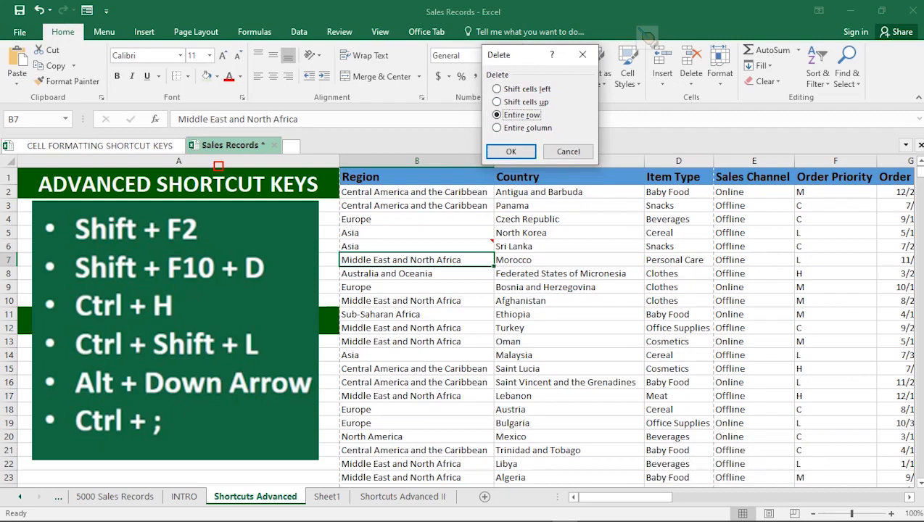
left_click(511, 151)
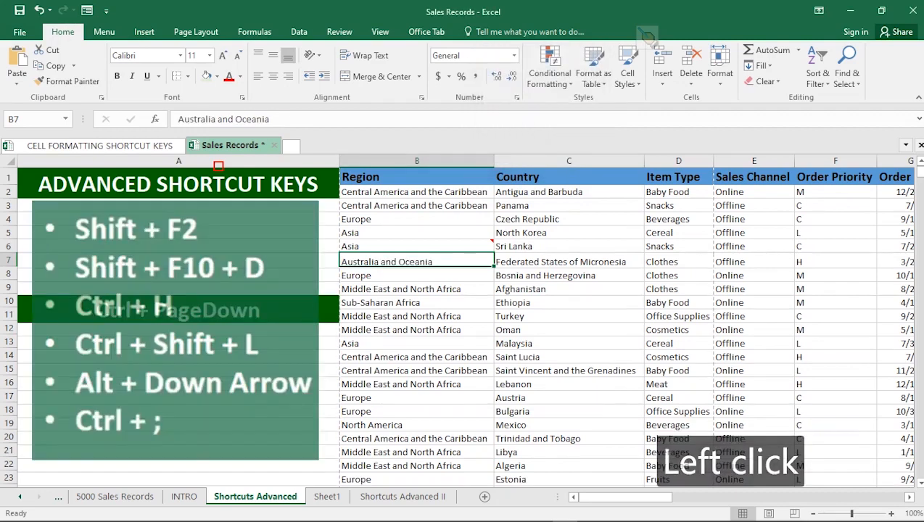
key("ctrl+z")
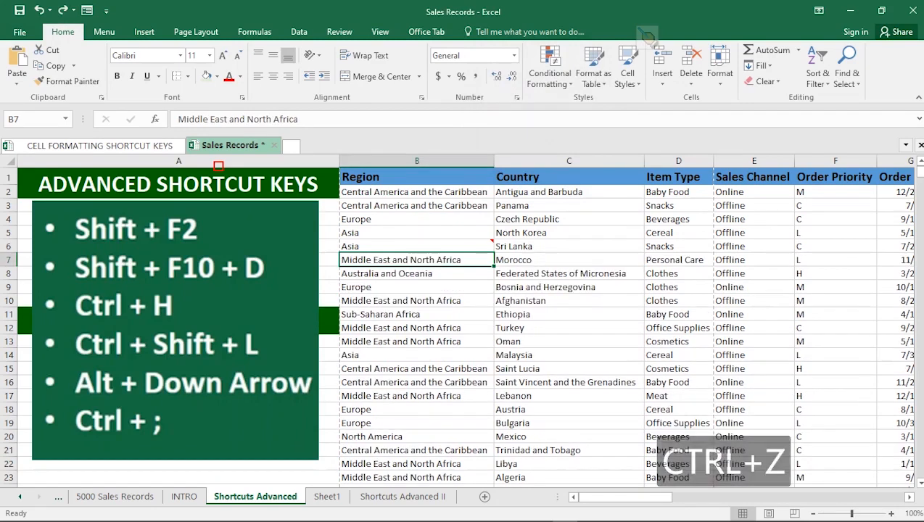
Step: Delete only cell B7 from the Region column, shifting the cells below it up
key("shift+F10")
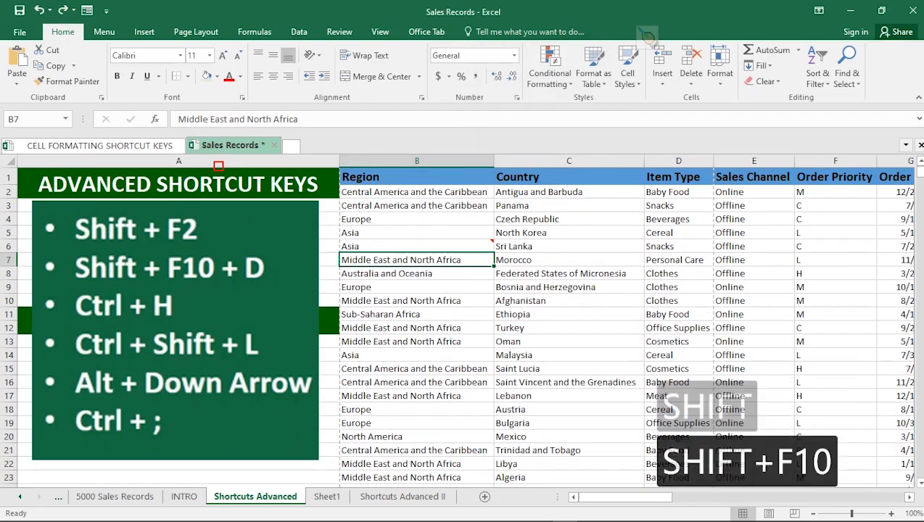
key("d")
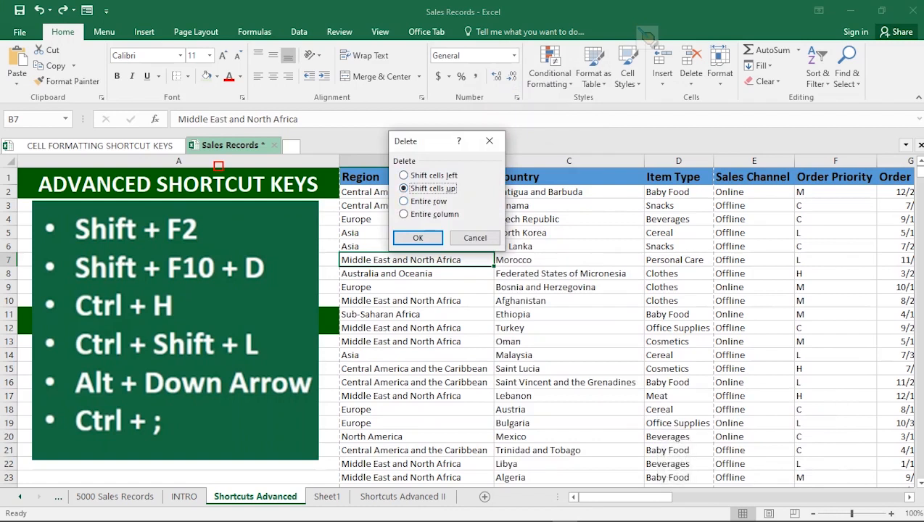
left_click_drag(429, 141, 594, 338)
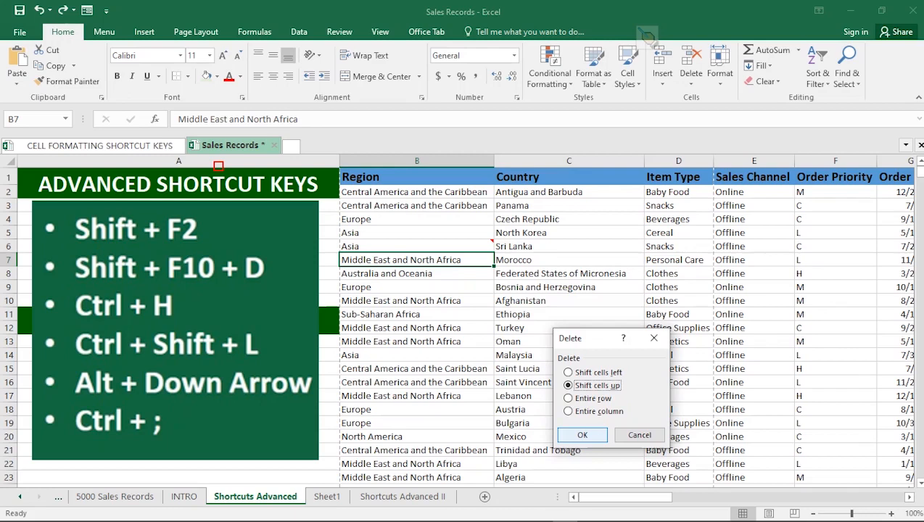
left_click(582, 435)
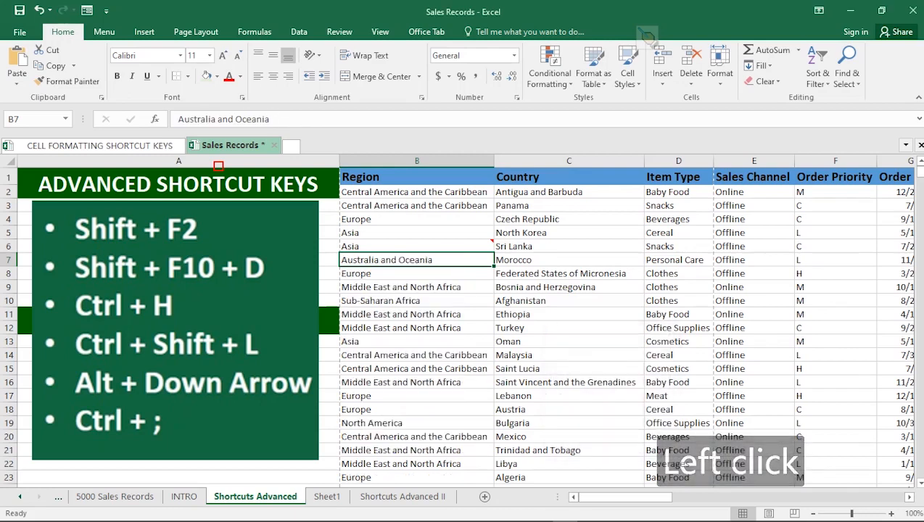
mouse_move(448, 247)
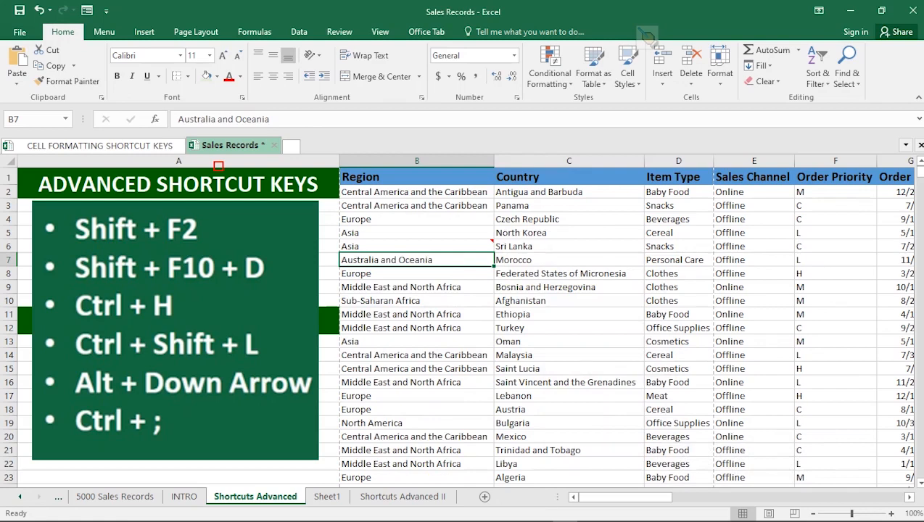
left_click(417, 273)
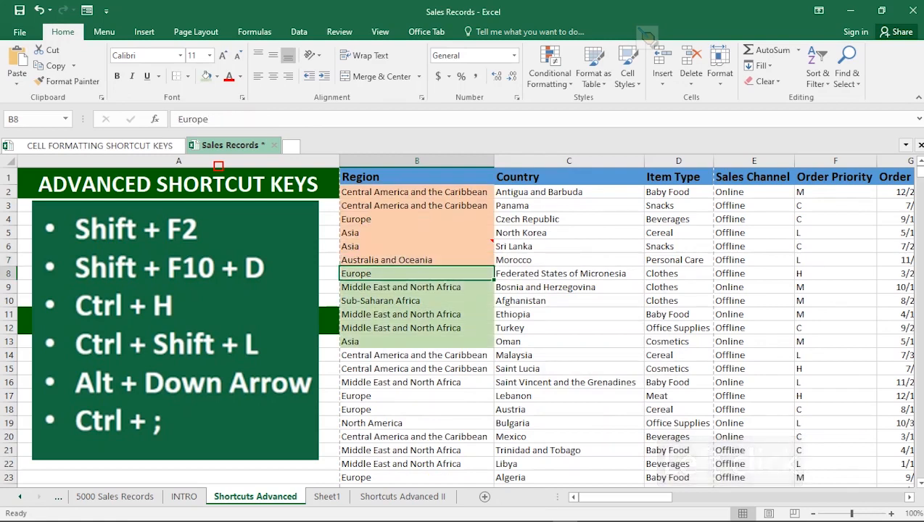
Step: Delete the commented cell B6 with the cells below shifted up, and undo that deletion
mouse_move(493, 240)
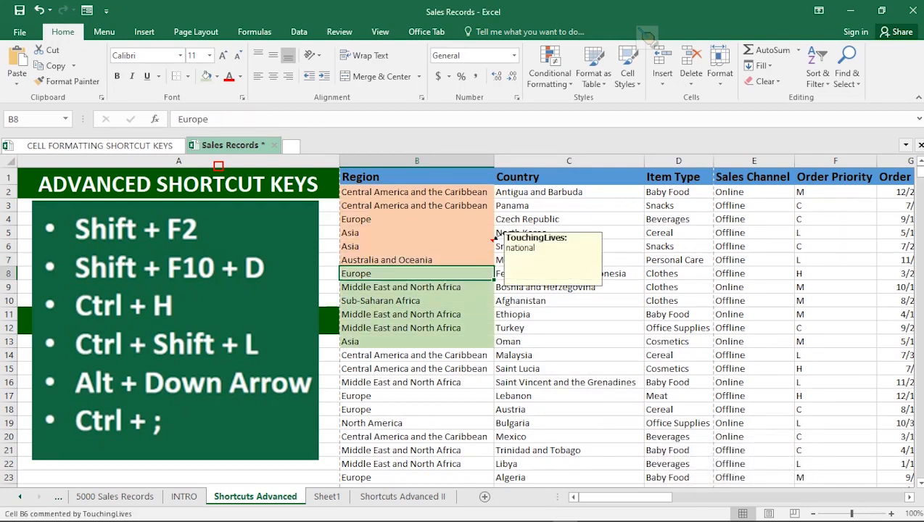
left_click(492, 244)
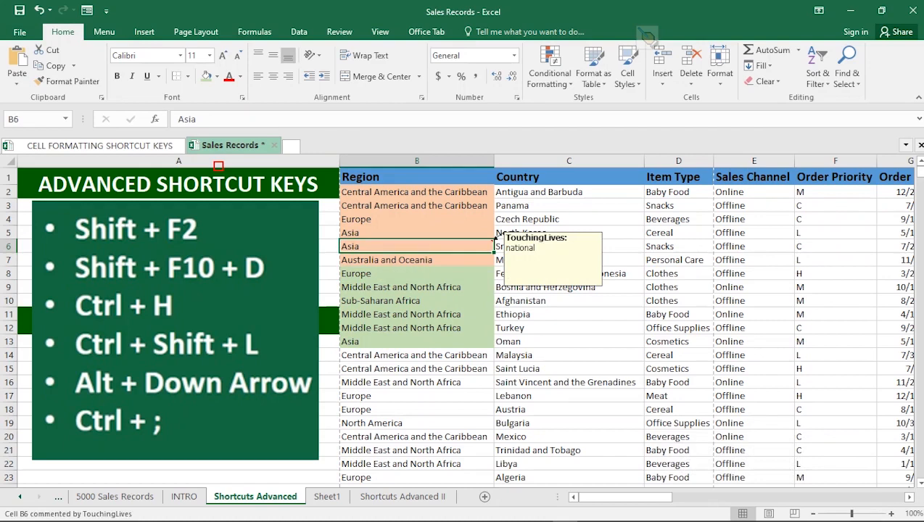
key("shift+F10")
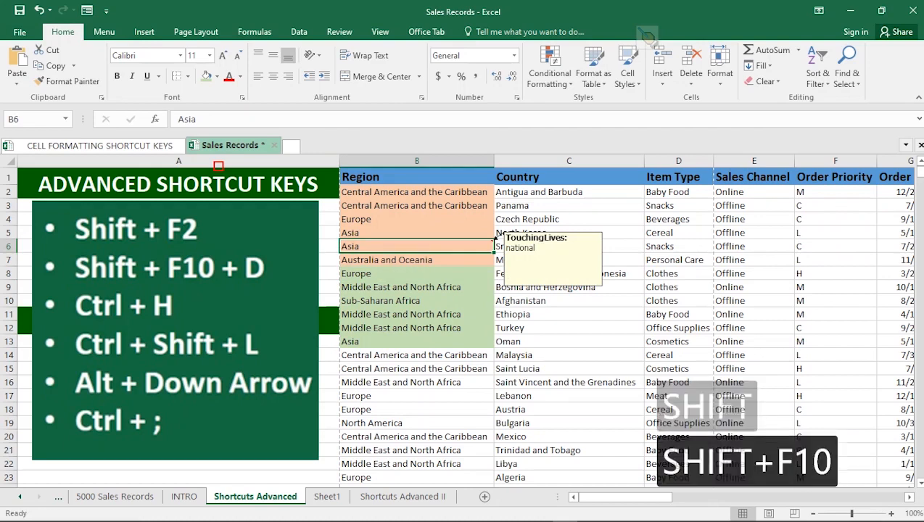
key("d")
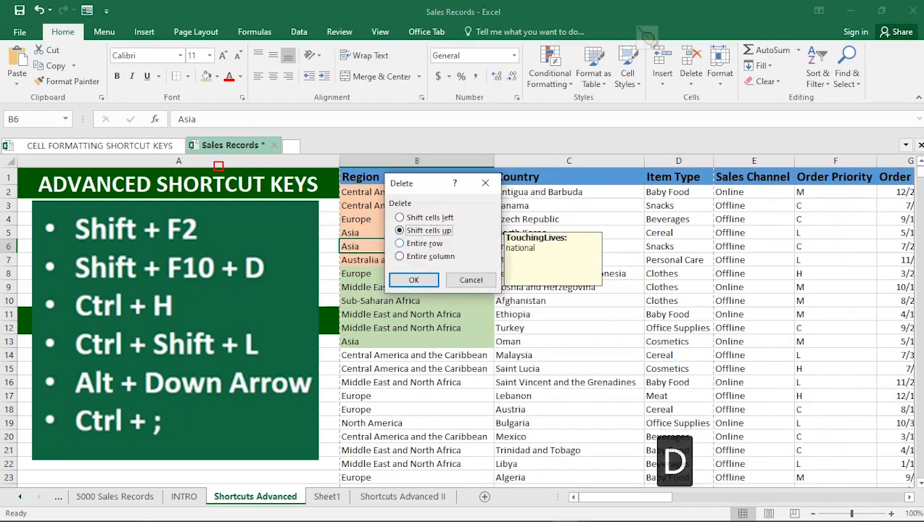
left_click(438, 184)
left_click_drag(437, 184, 630, 223)
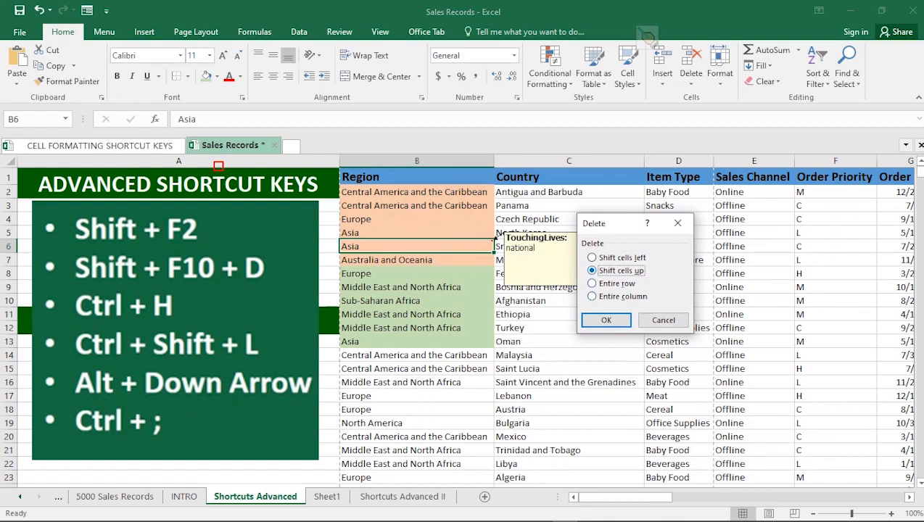
left_click(606, 320)
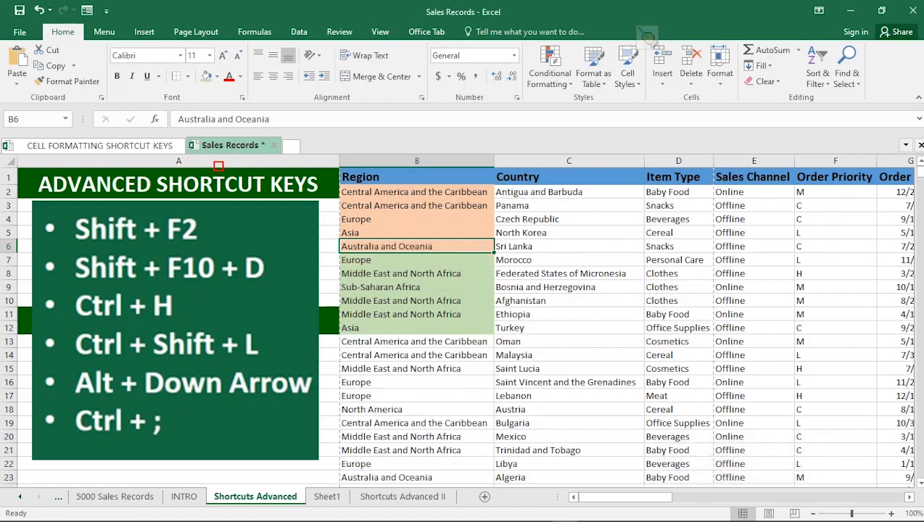
key("ctrl+z")
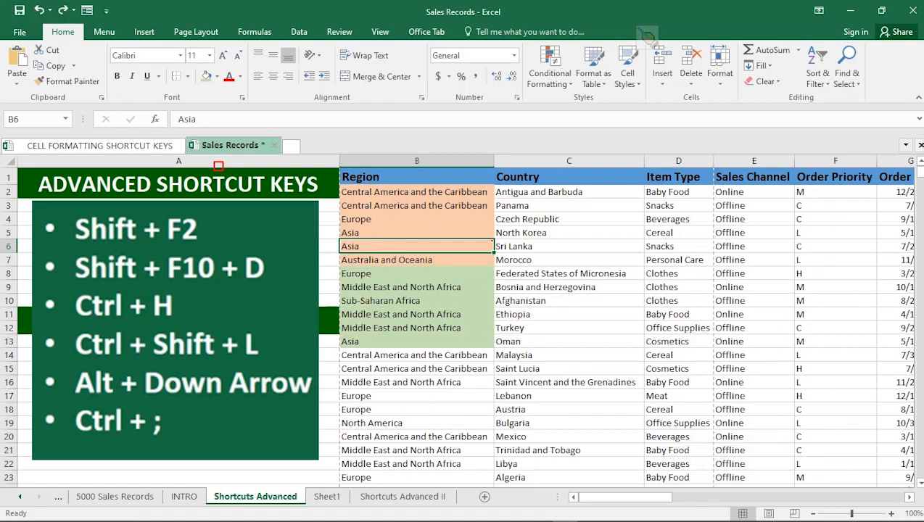
Step: Set up a find and replace that looks for "Oman" and replaces it with "Libya"
left_click(569, 288)
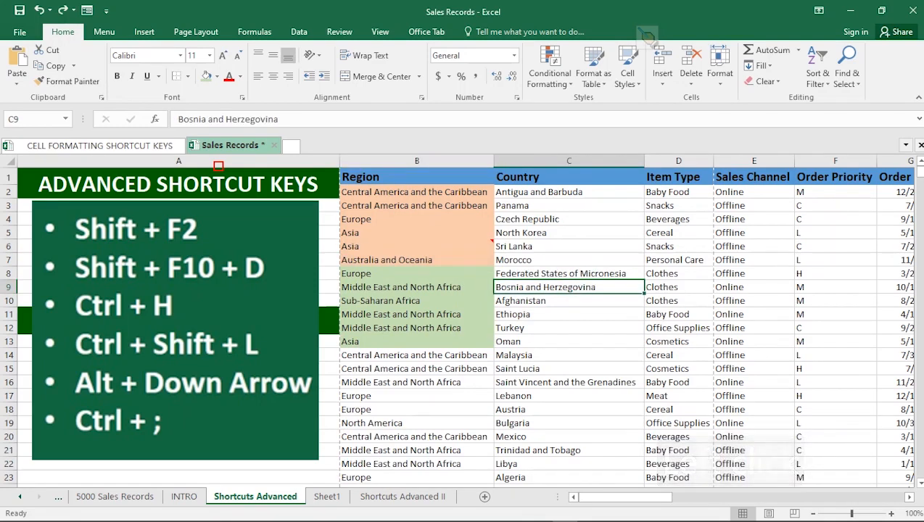
key("ctrl+h")
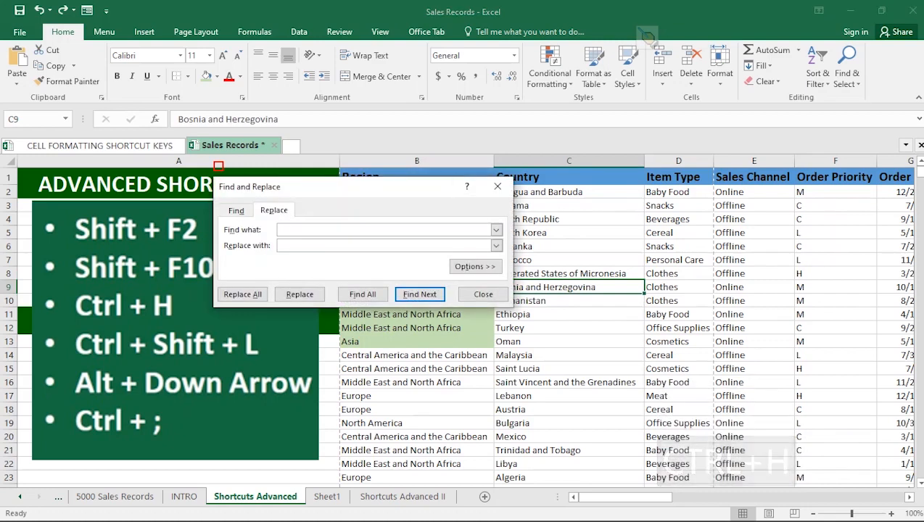
left_click_drag(369, 193, 590, 114)
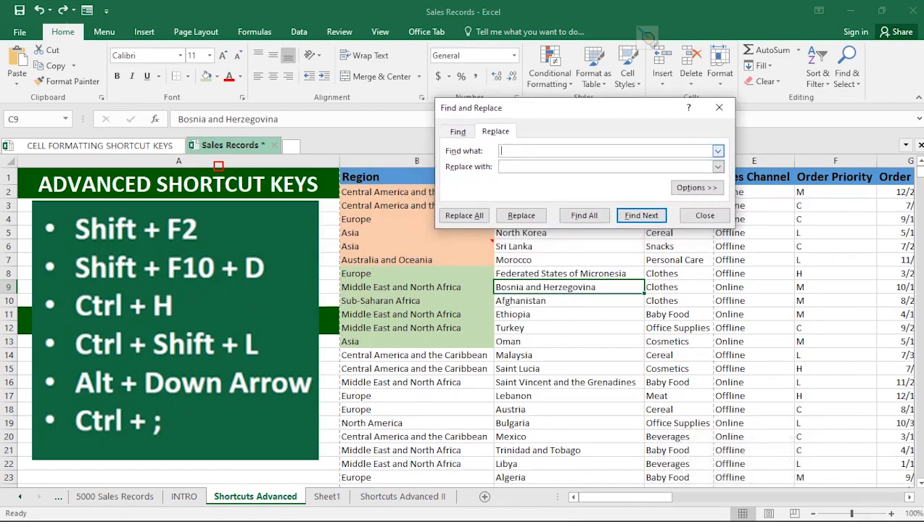
left_click(717, 150)
type("Oman")
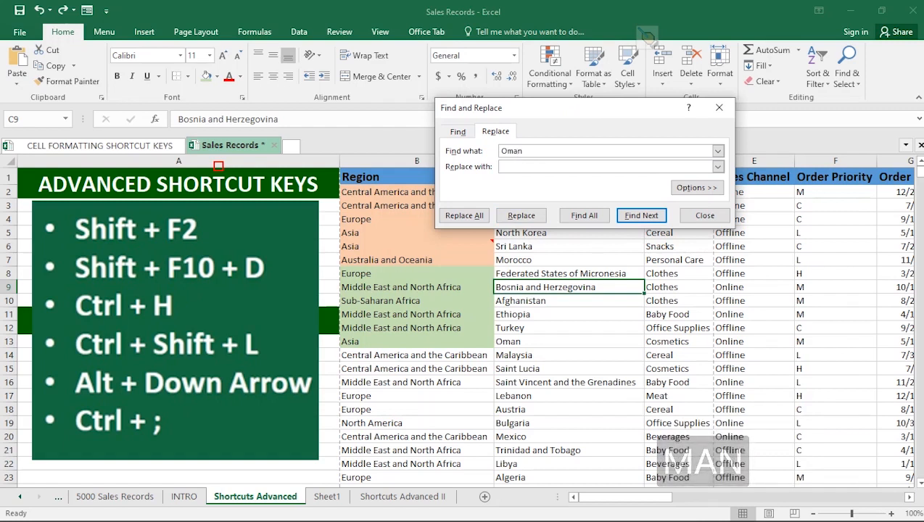
left_click(581, 167)
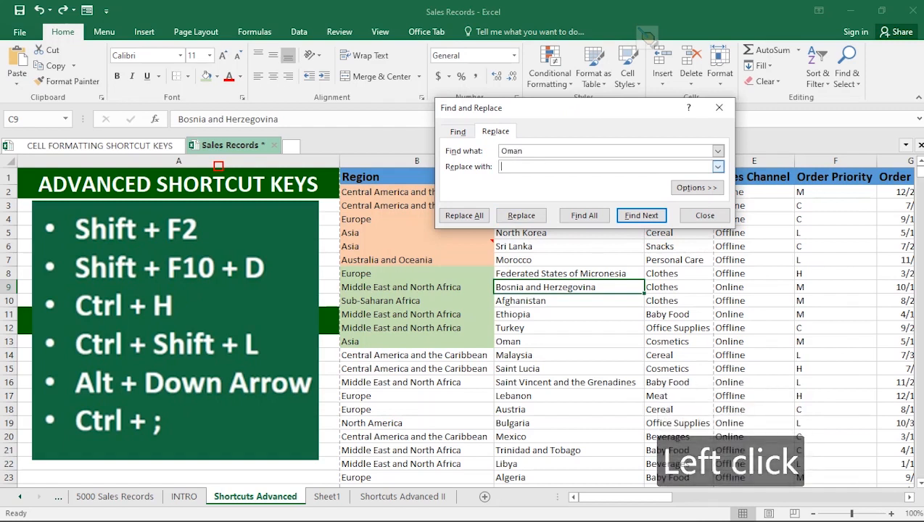
type("Libya")
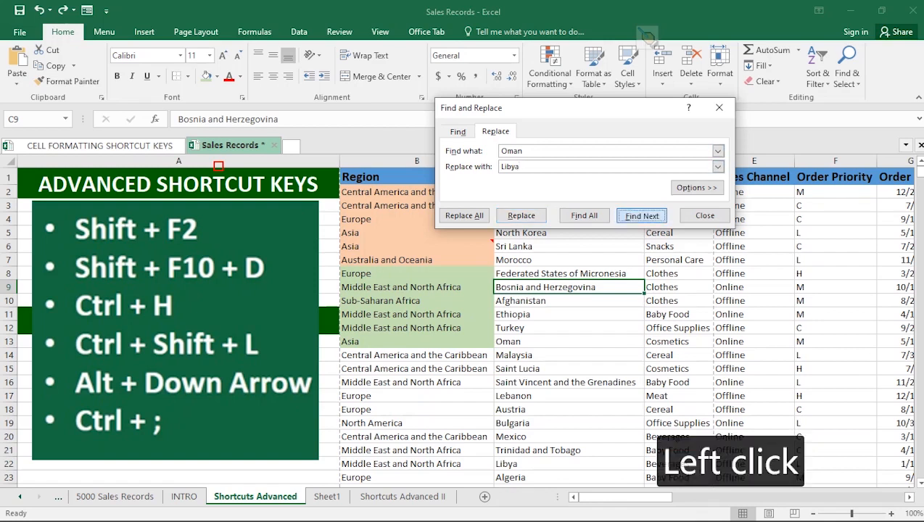
Step: Replace "Oman" with "Libya" match by match starting at cell C13, and skip the last matches up to C918 without replacing
left_click(641, 215)
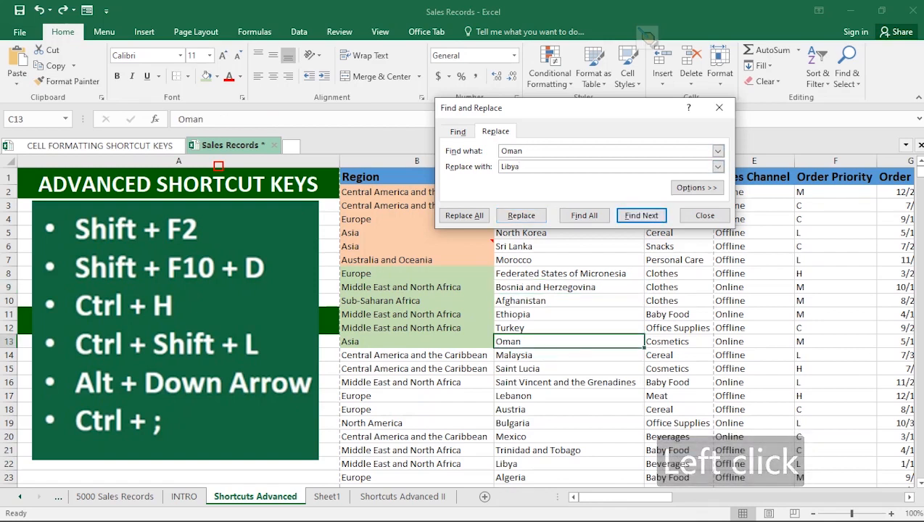
left_click(520, 215)
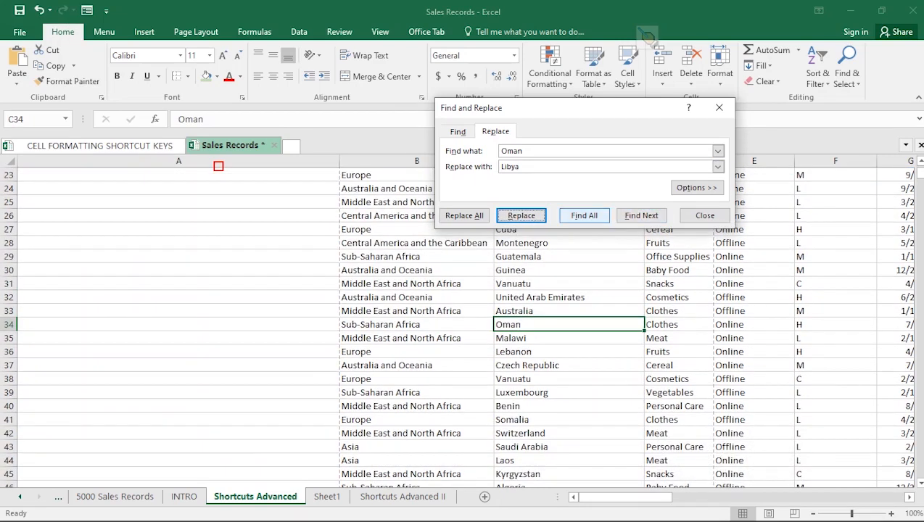
left_click(521, 215)
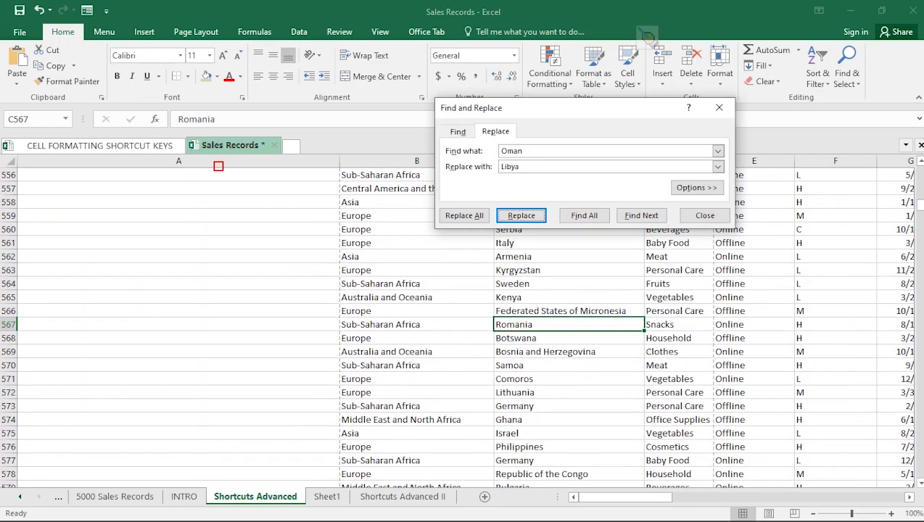
left_click(521, 215)
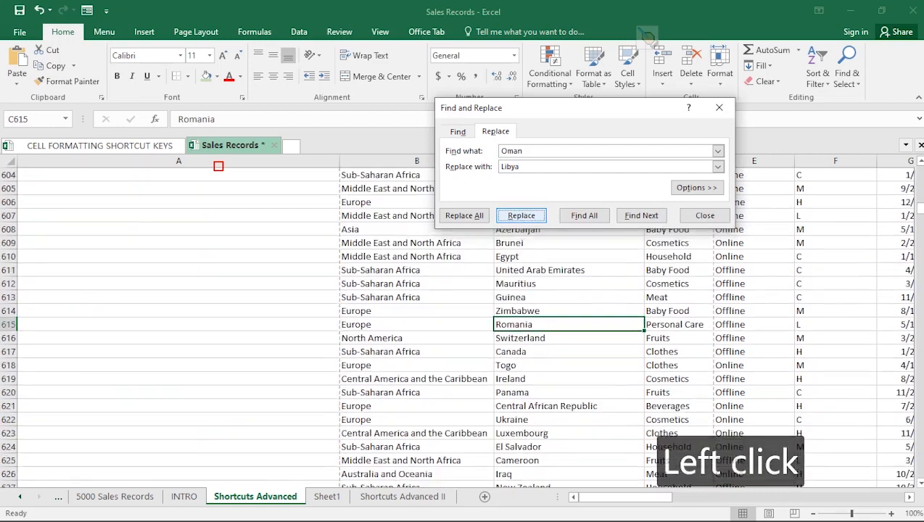
left_click(641, 216)
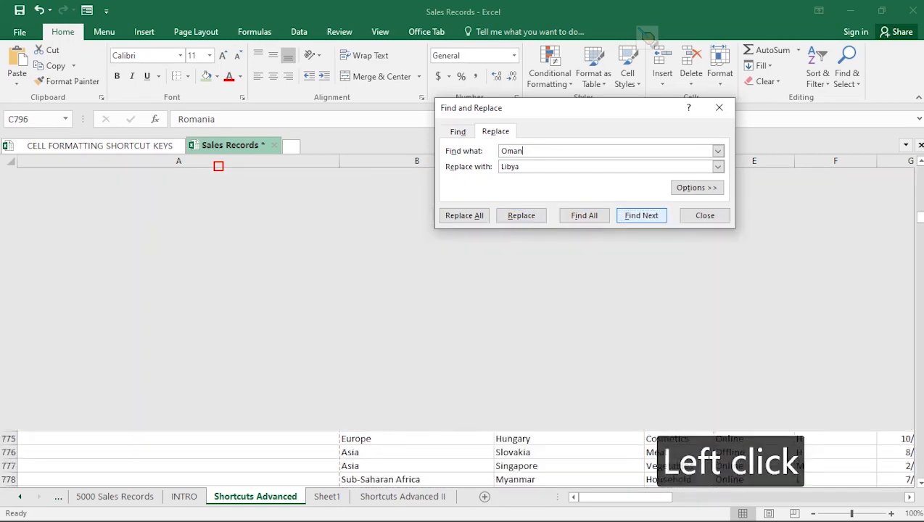
left_click(641, 216)
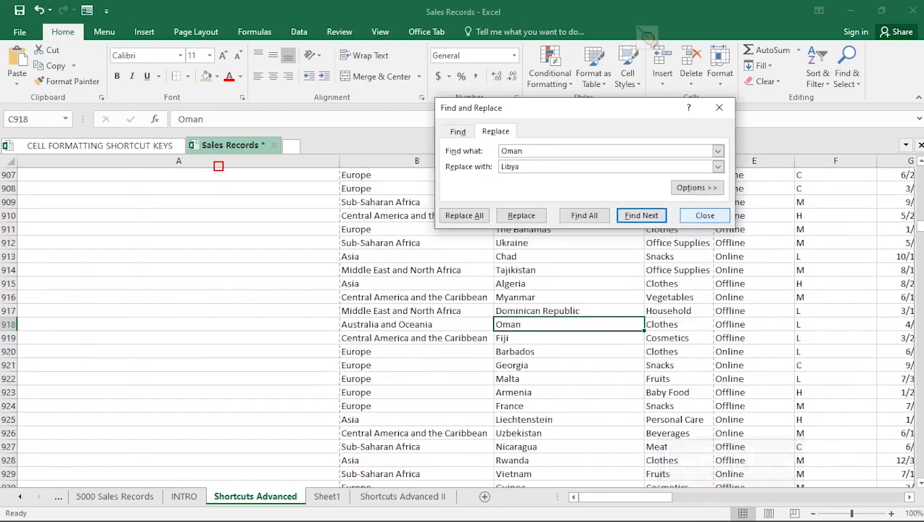
Step: Close Find and Replace and turn on filter buttons for the header row of the sales table
left_click(704, 215)
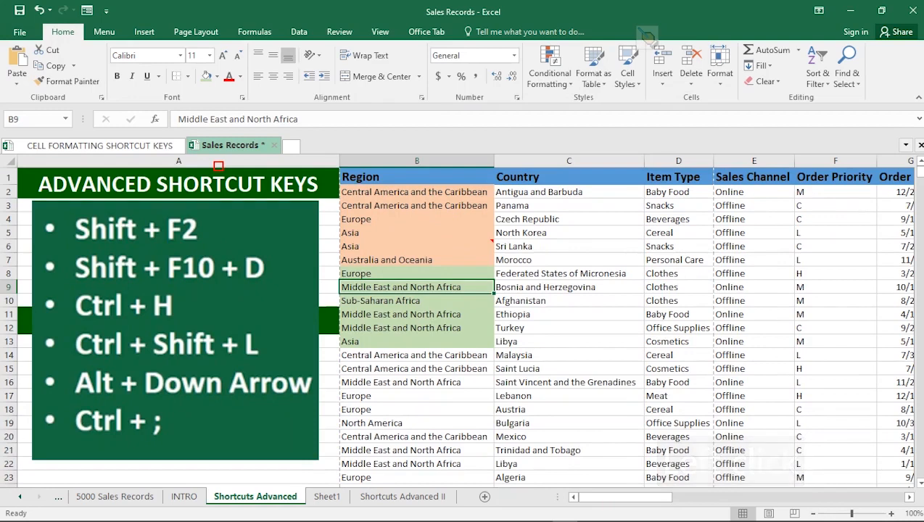
key("ctrl+shift+l")
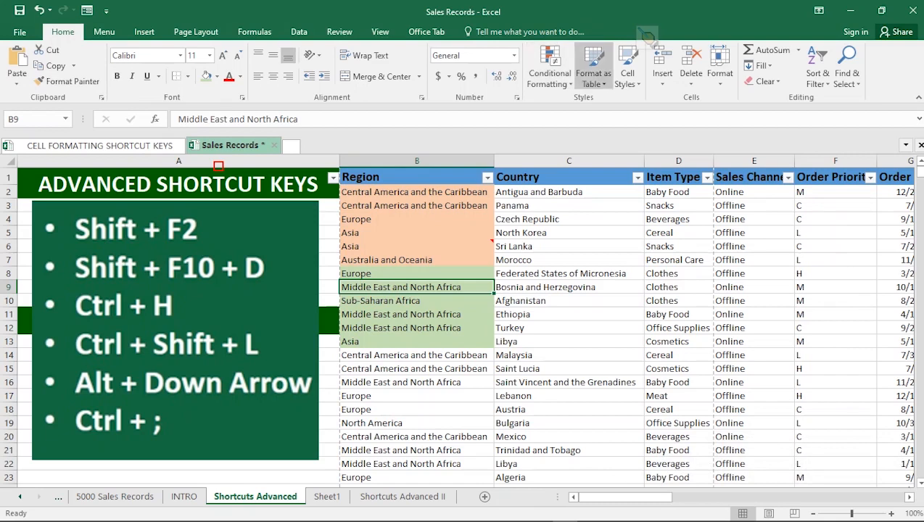
left_click(679, 287)
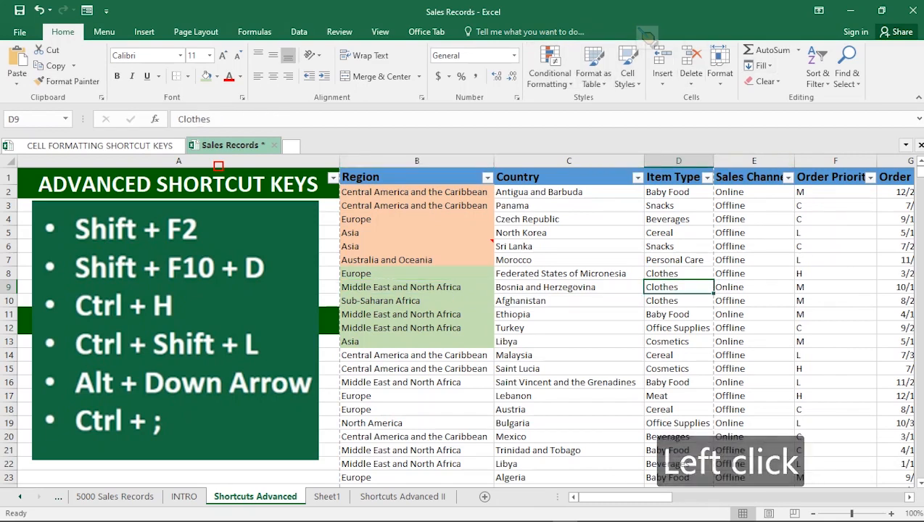
key("ctrl+z")
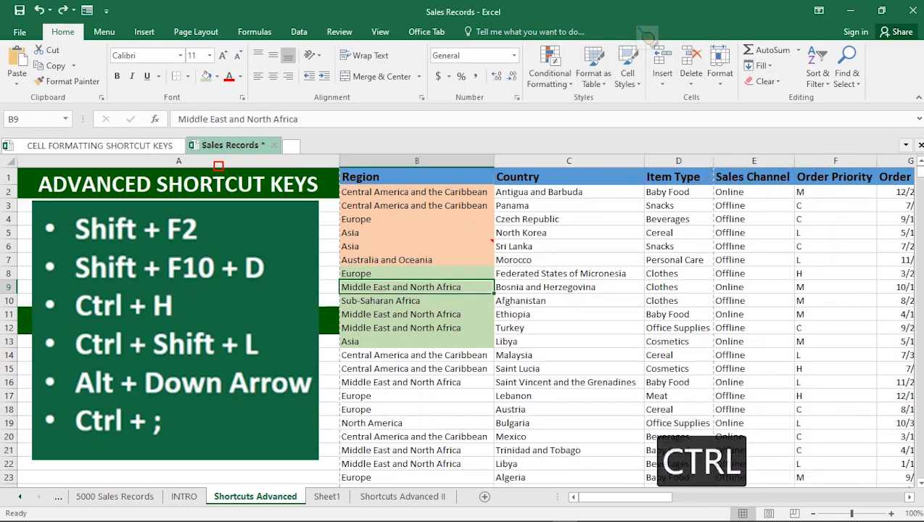
key("ctrl+shift+l")
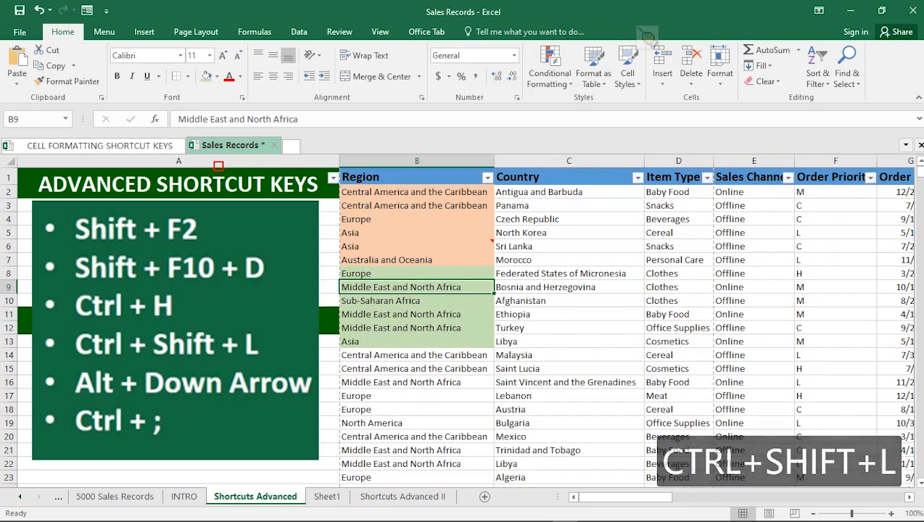
Step: Look at the Country column's filter options and close them without applying a filter
left_click(488, 178)
left_click(488, 178)
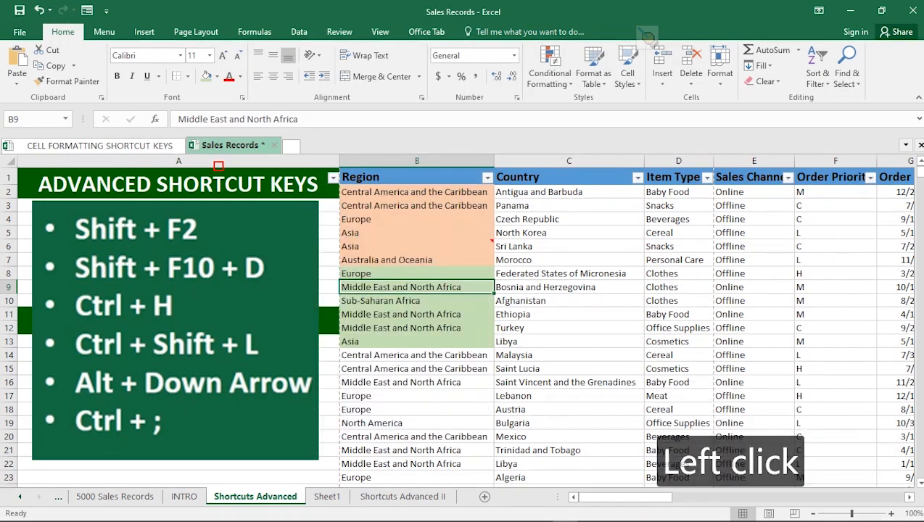
left_click(637, 178)
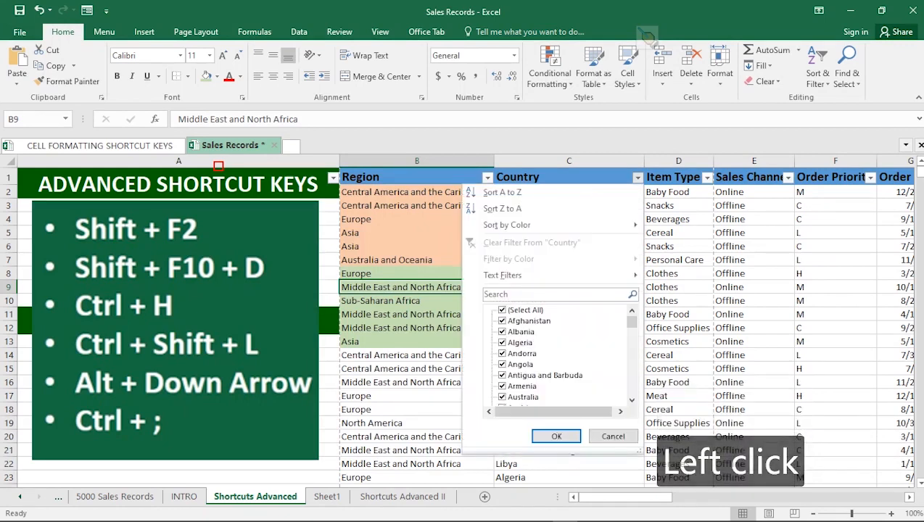
left_click(637, 178)
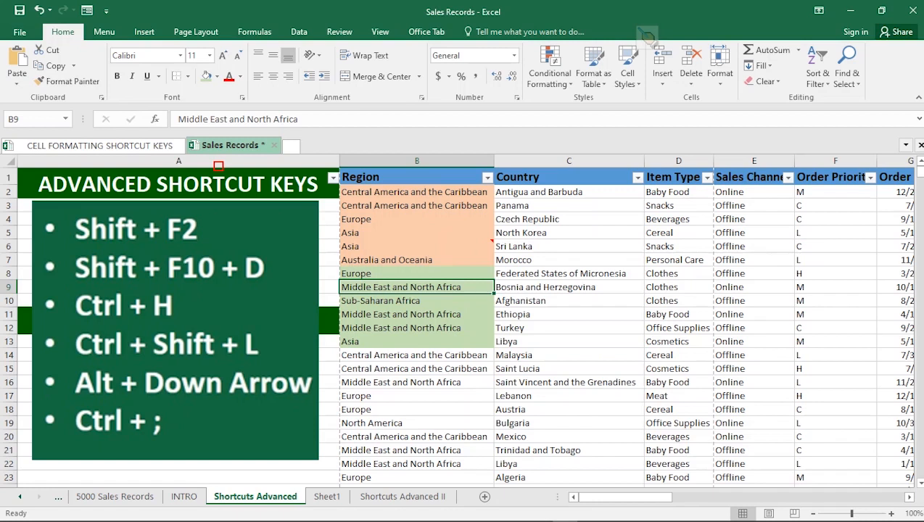
Step: Change the region in cell B8 to "Central America and the Caribbean" using the pick list of existing column entries
left_click(417, 274)
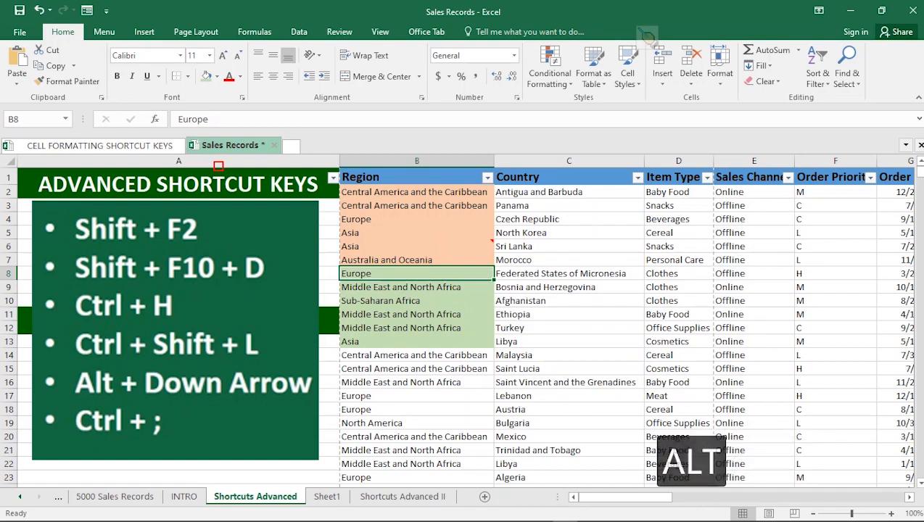
key("alt+Down")
key("Down")
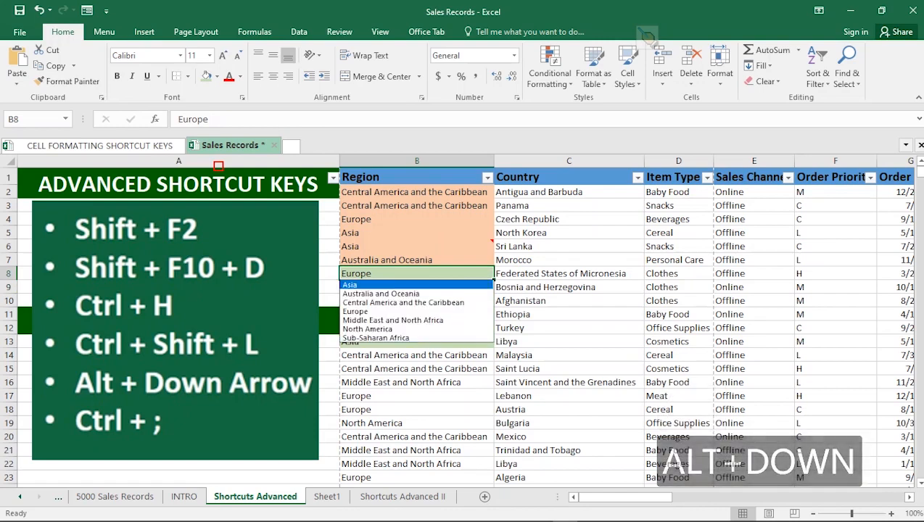
key("Down")
key("Down")
key("Down")
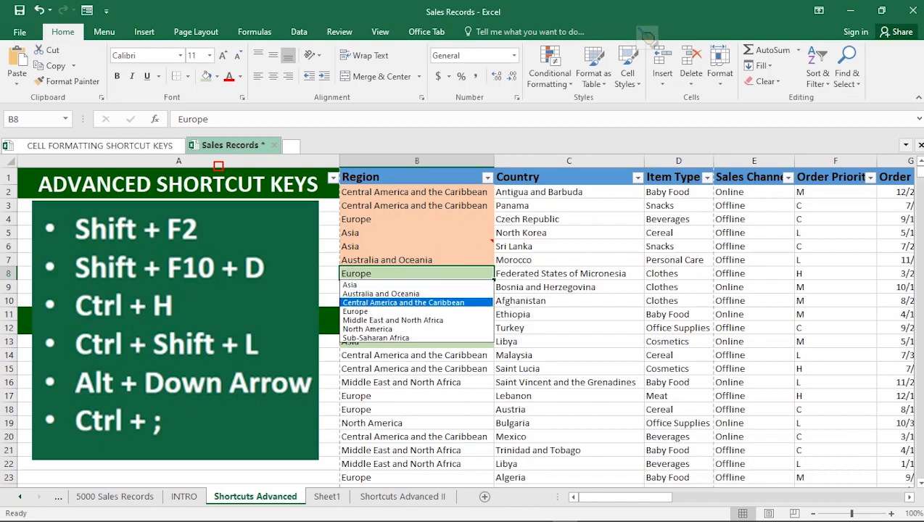
key("Up")
key("Up")
key("Down")
key("Down")
key("Up")
key("Up")
key("Up")
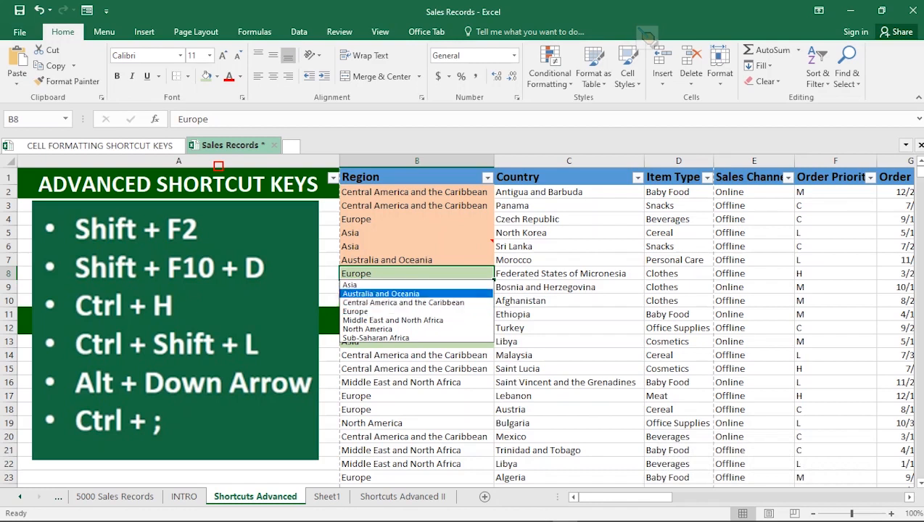
key("Down")
key("Down")
key("Down")
key("Down")
key("Down")
key("Down")
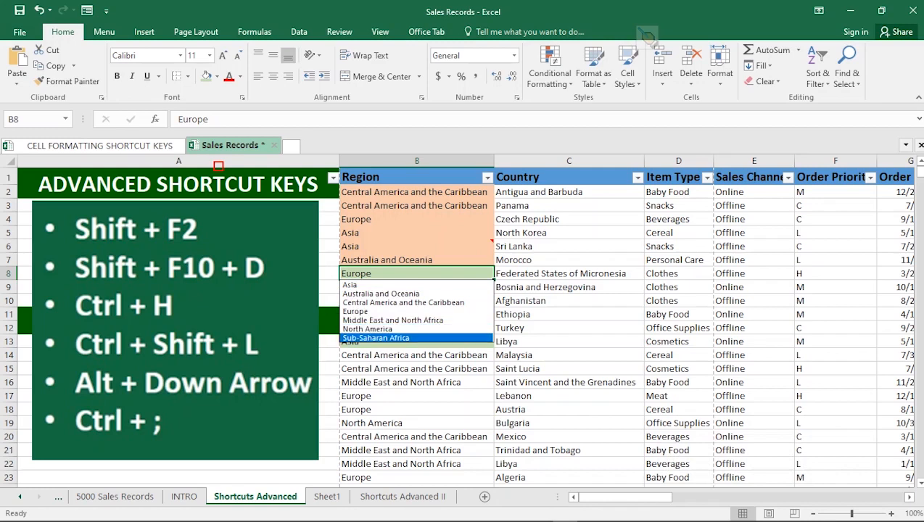
key("Up")
key("Up")
key("Up")
key("Up")
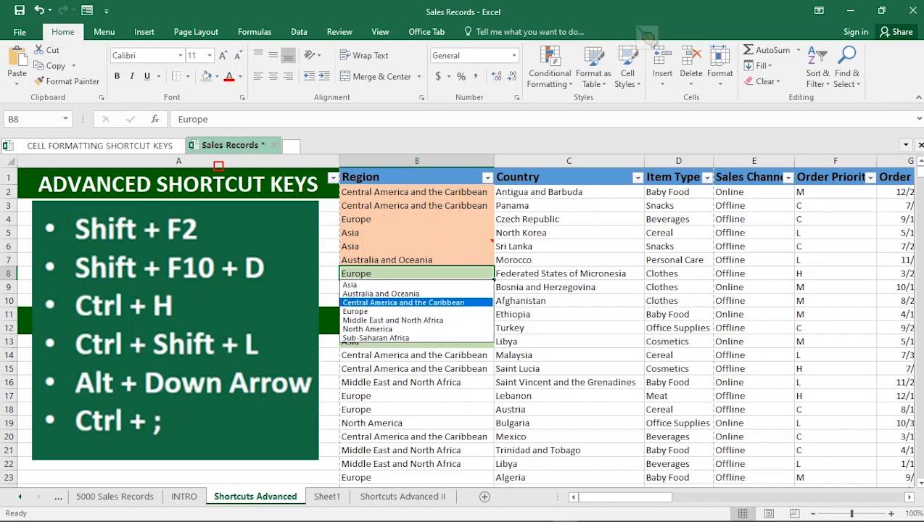
left_click(403, 302)
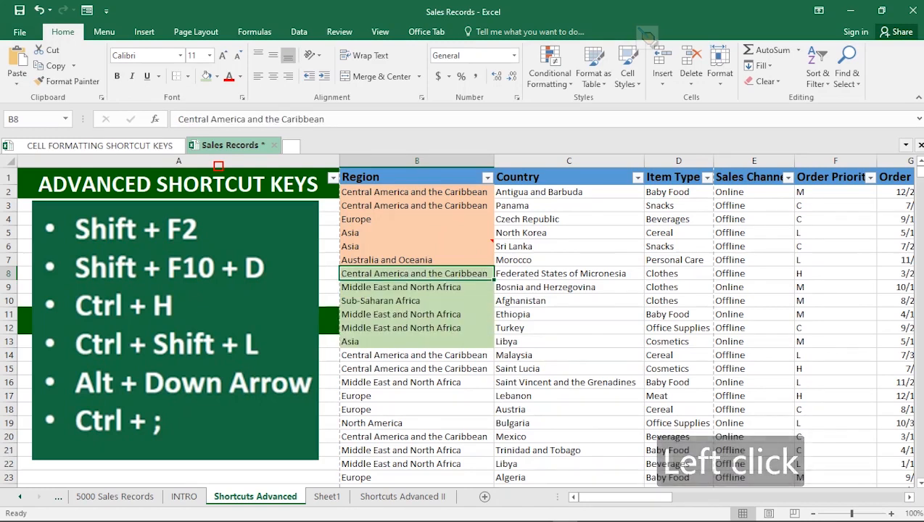
left_click(417, 328)
left_click(417, 273)
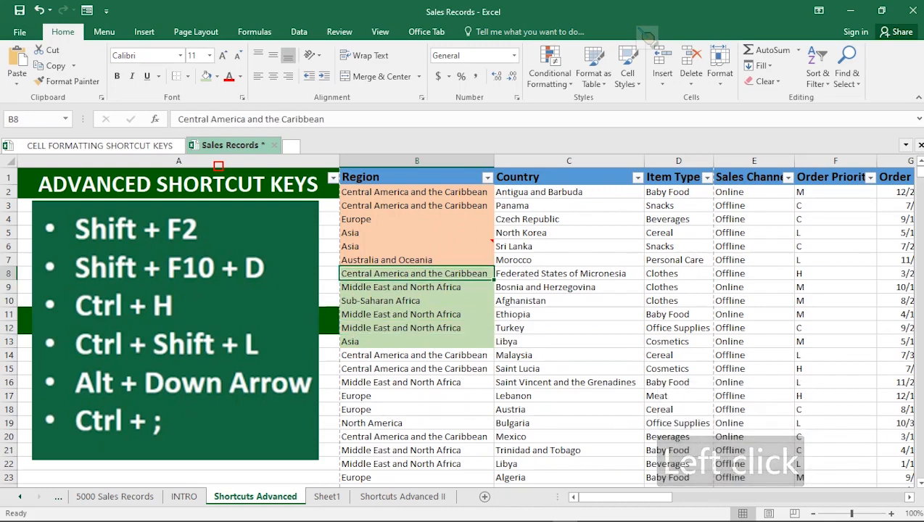
Step: Change the country in cell C7 to "Estonia" using the pick list of existing column entries
left_click(568, 260)
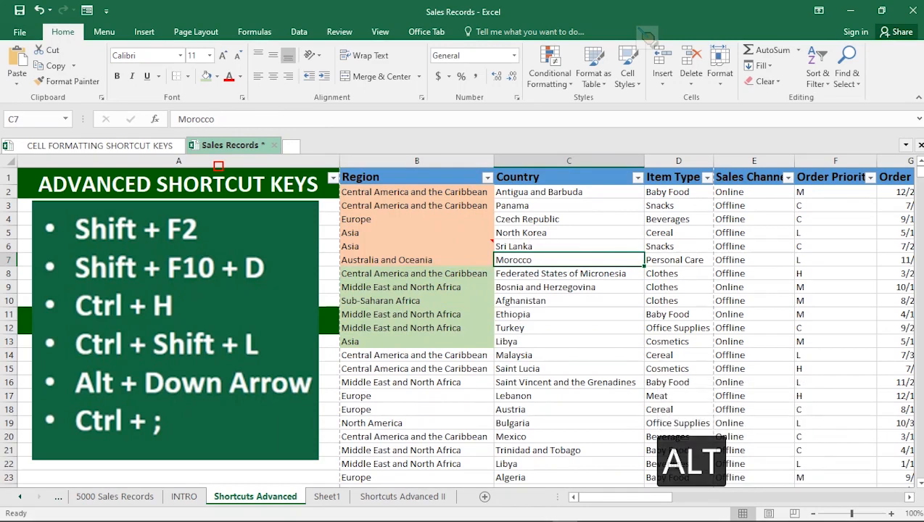
key("alt+Down")
key("Down")
left_click_drag(639, 280, 638, 289)
left_click(537, 297)
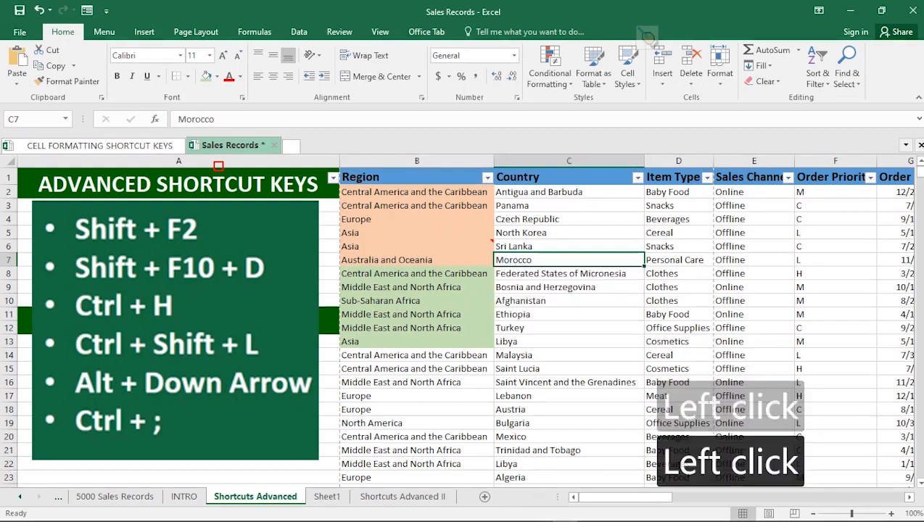
left_click(552, 314)
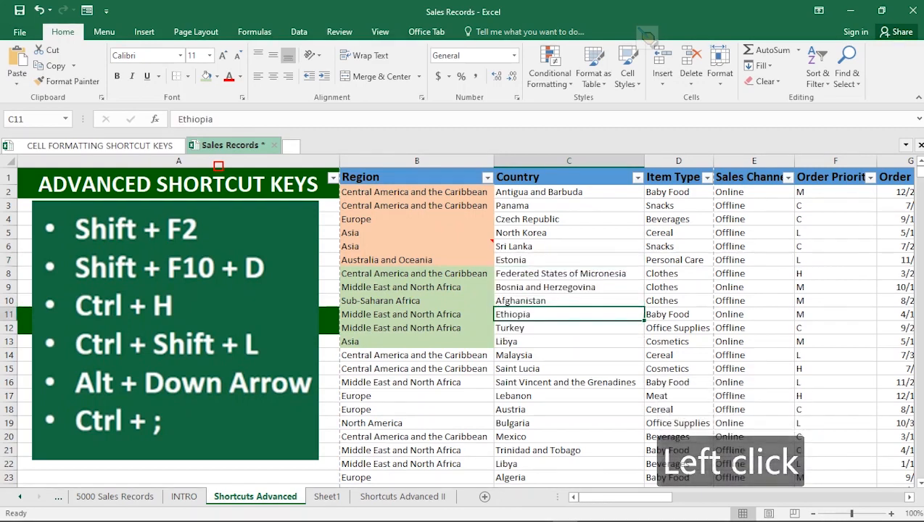
Step: Display the pick list of existing Item Type entries for cell D9 and browse it
left_click(678, 287)
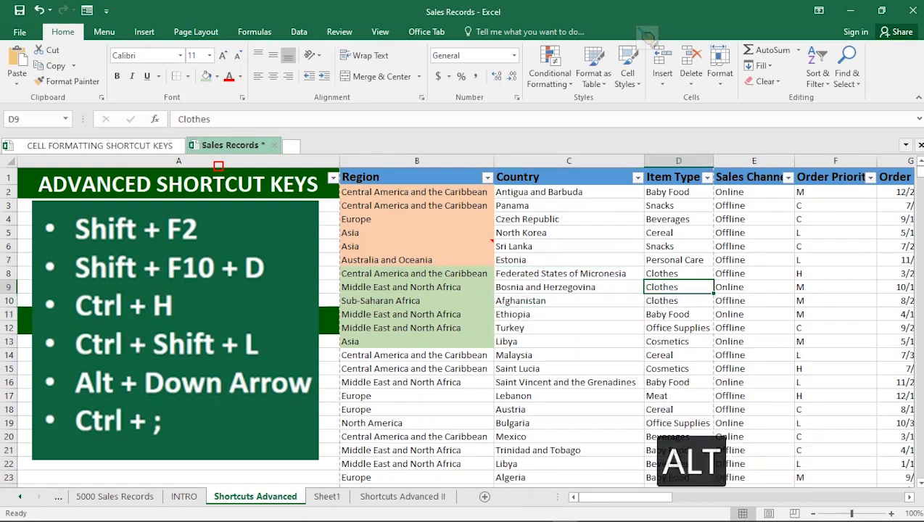
key("alt+Down")
key("Down")
key("Down")
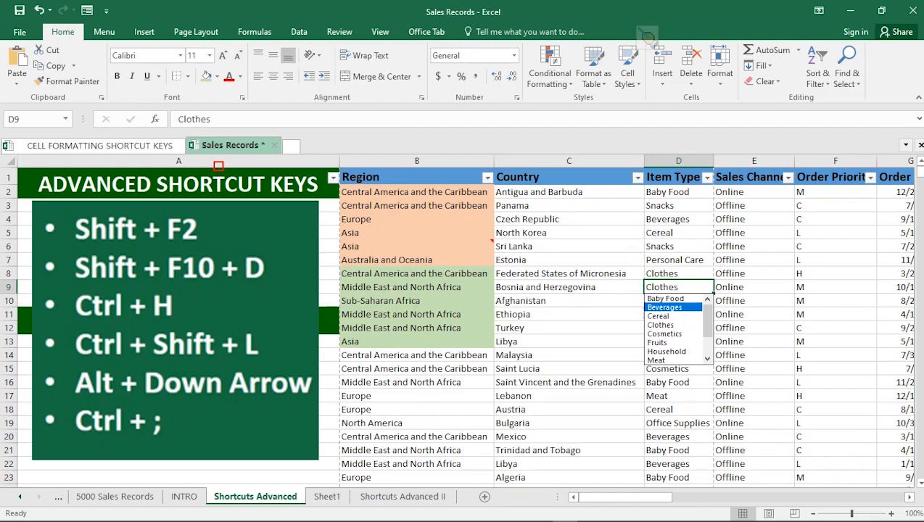
Step: Insert today's date as a static value in cell D5 under TODAY DATE on Sheet1
left_click(327, 497)
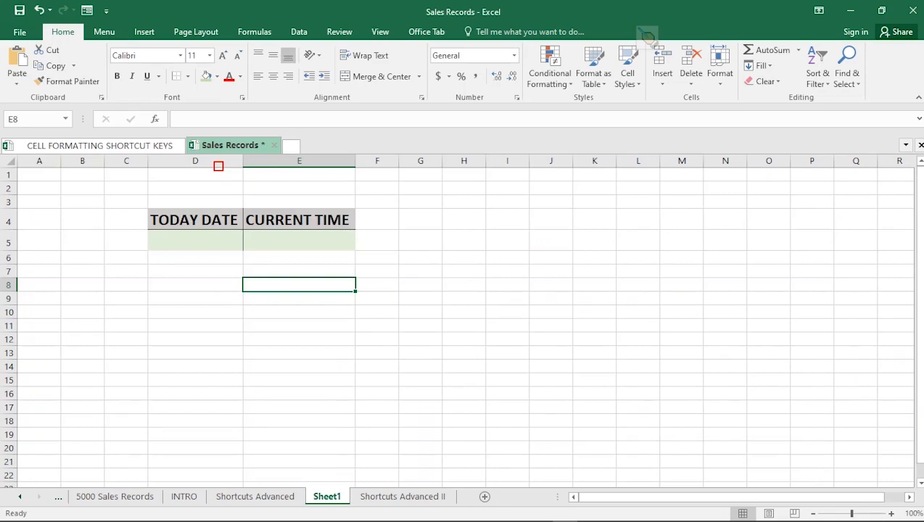
left_click(195, 240)
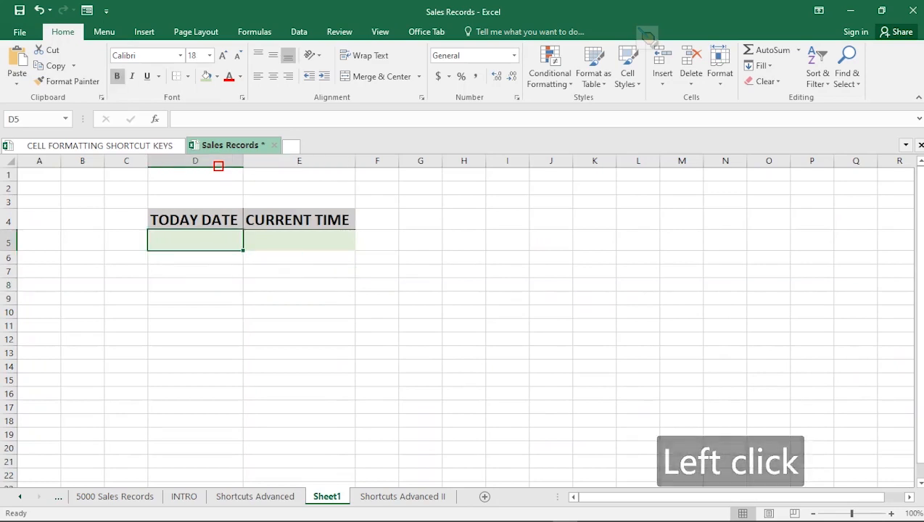
key("ctrl+semicolon")
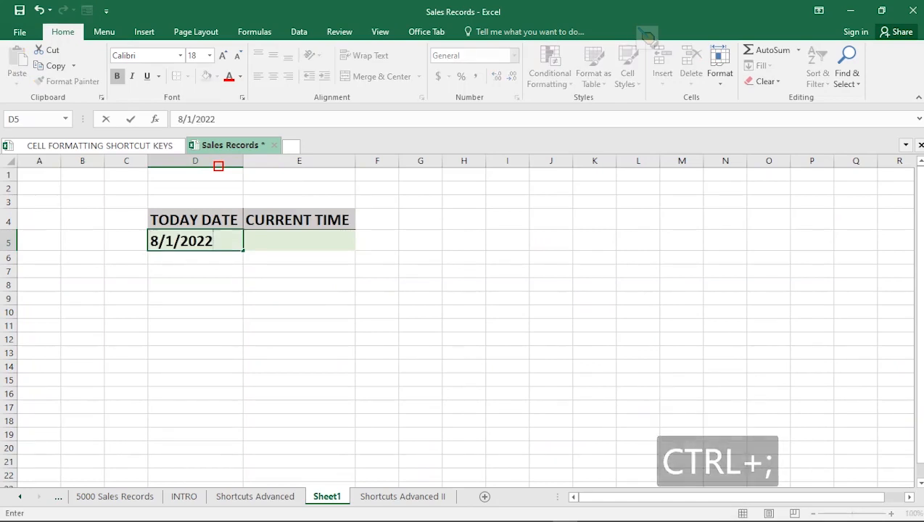
left_click(299, 241)
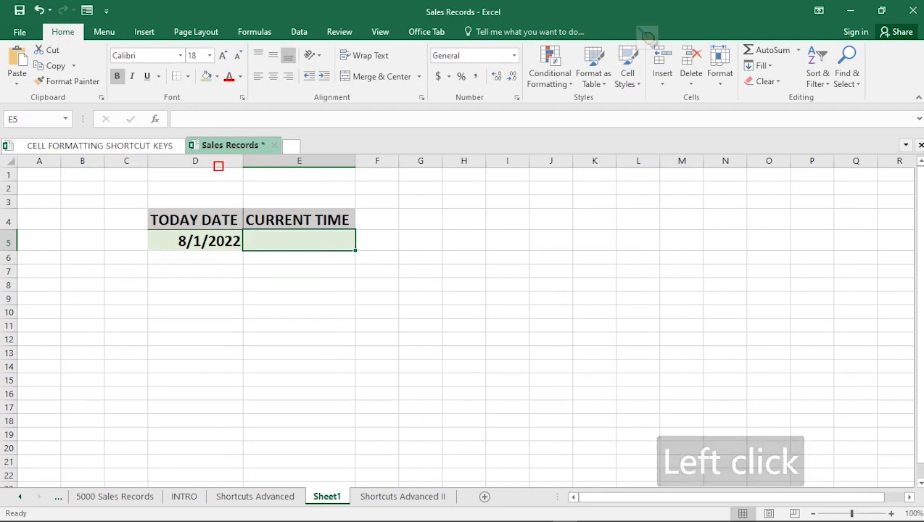
left_click(195, 241)
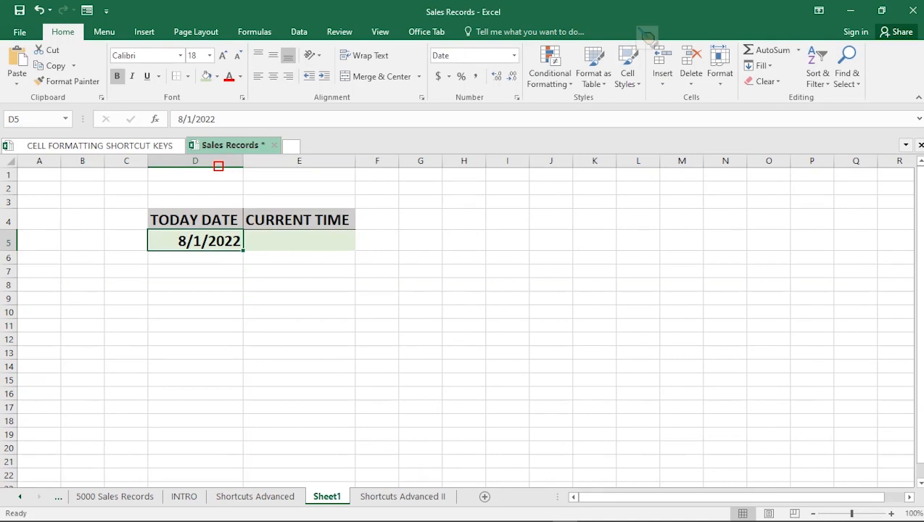
Step: Insert the current time as a static value in cell E5 under CURRENT TIME
key("Right")
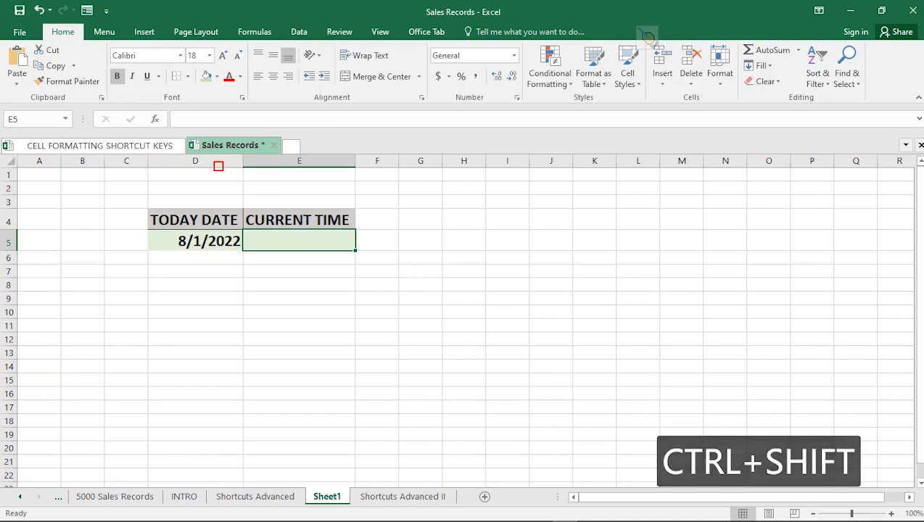
key("ctrl+shift+semicolon")
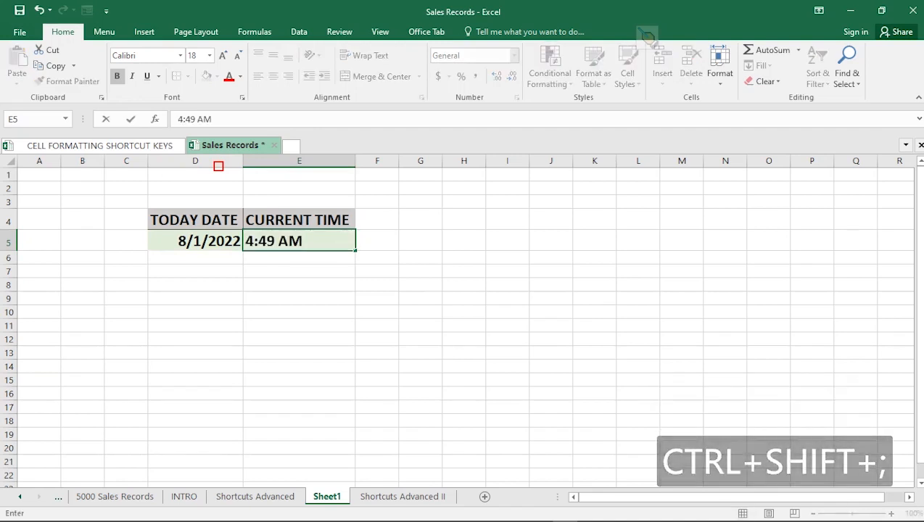
left_click(299, 258)
left_click(299, 240)
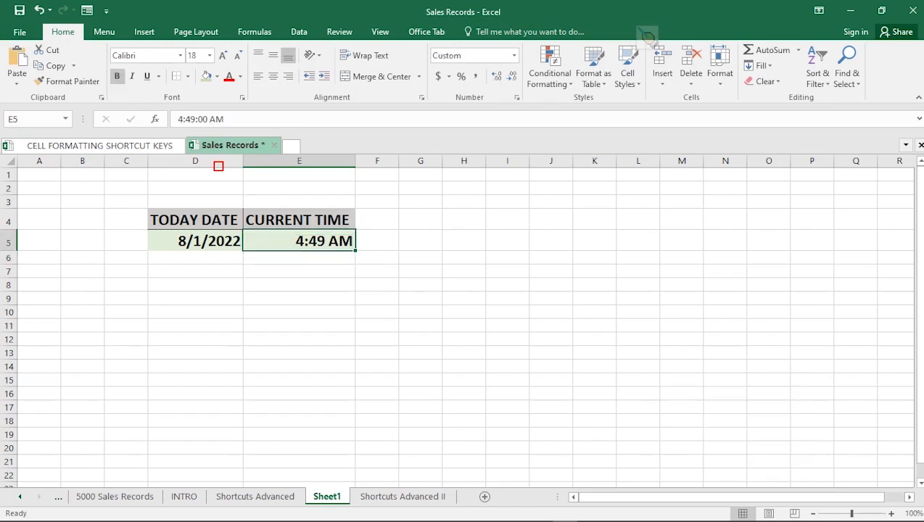
left_click(402, 496)
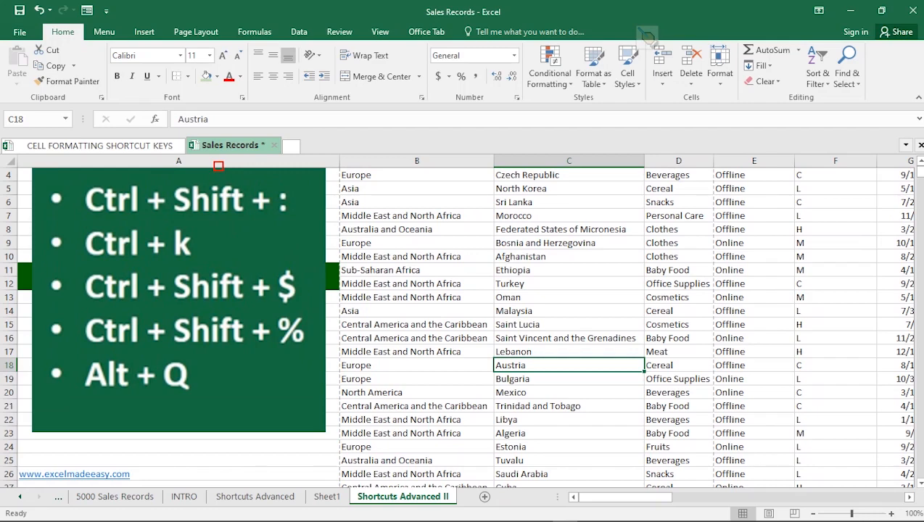
key("ctrl+k")
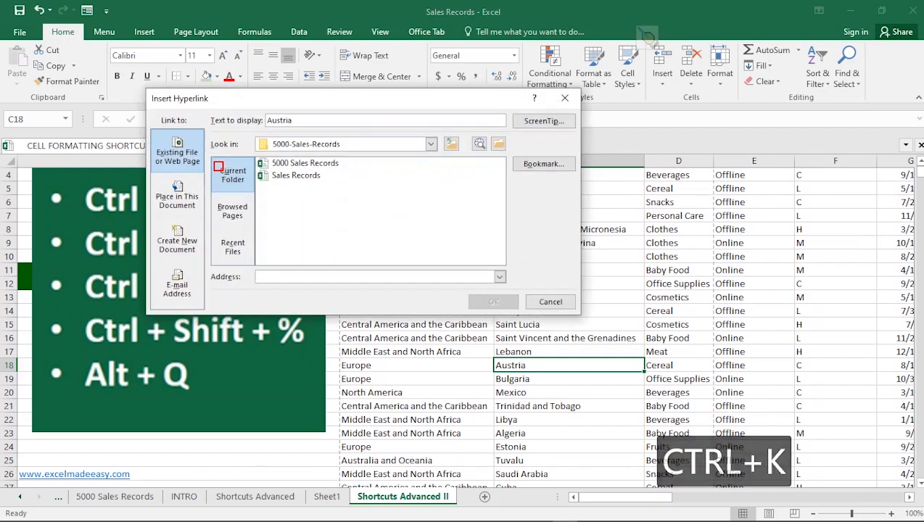
left_click(376, 277)
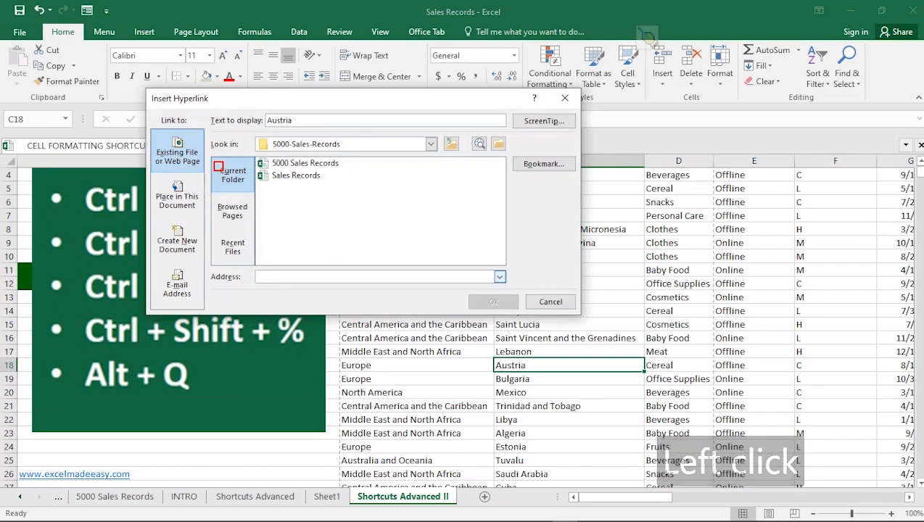
type("www")
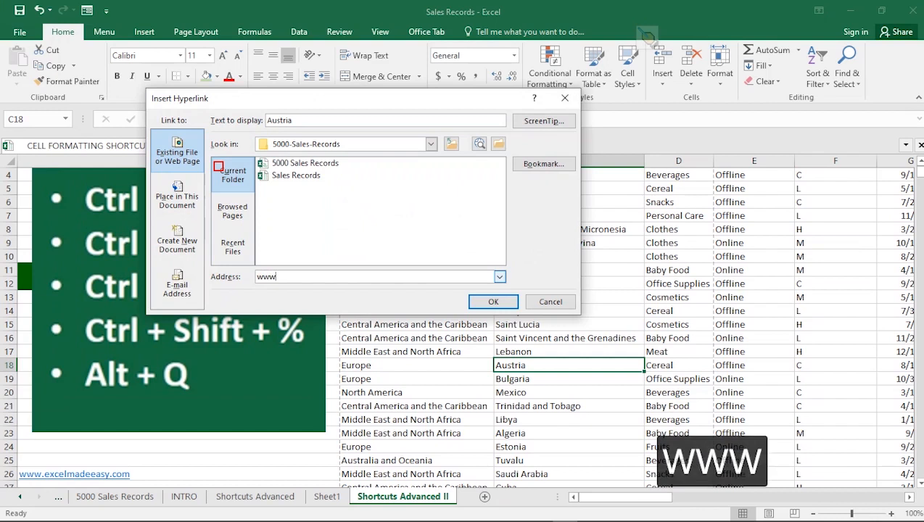
type(".")
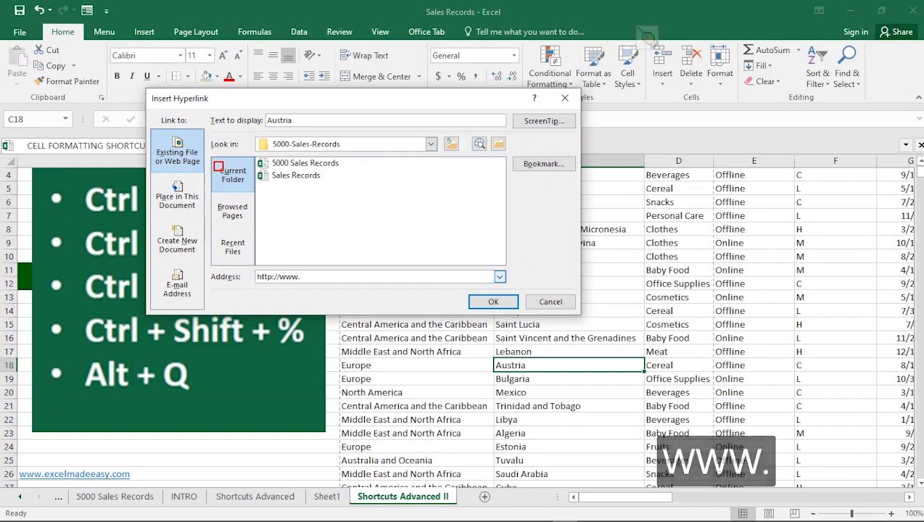
type("addres")
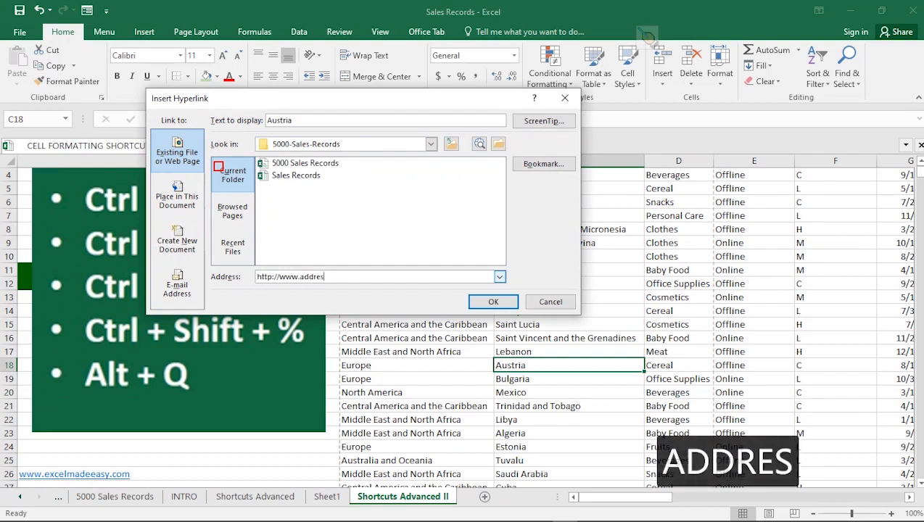
type("s.com")
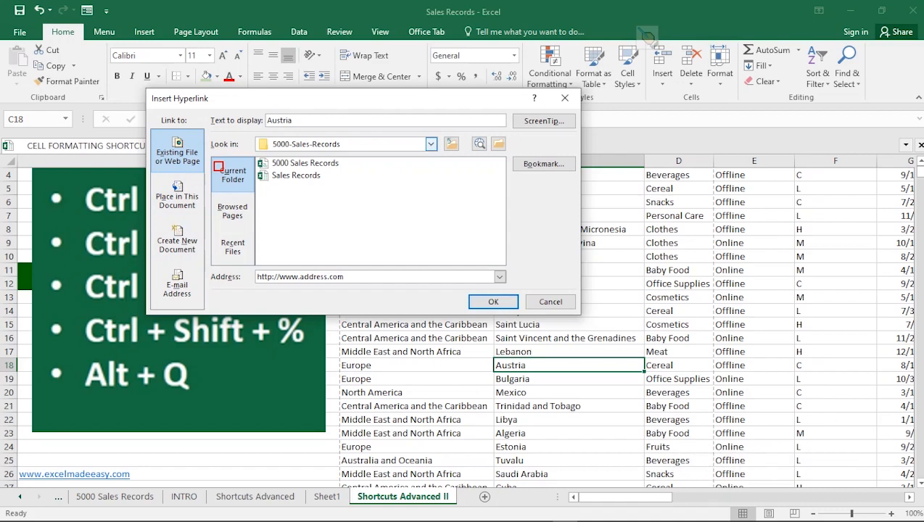
left_click(493, 302)
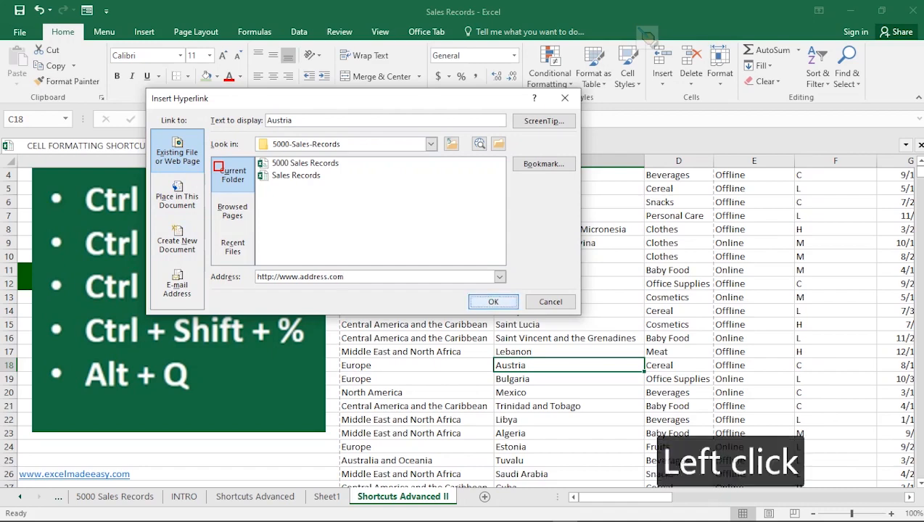
left_click(569, 380)
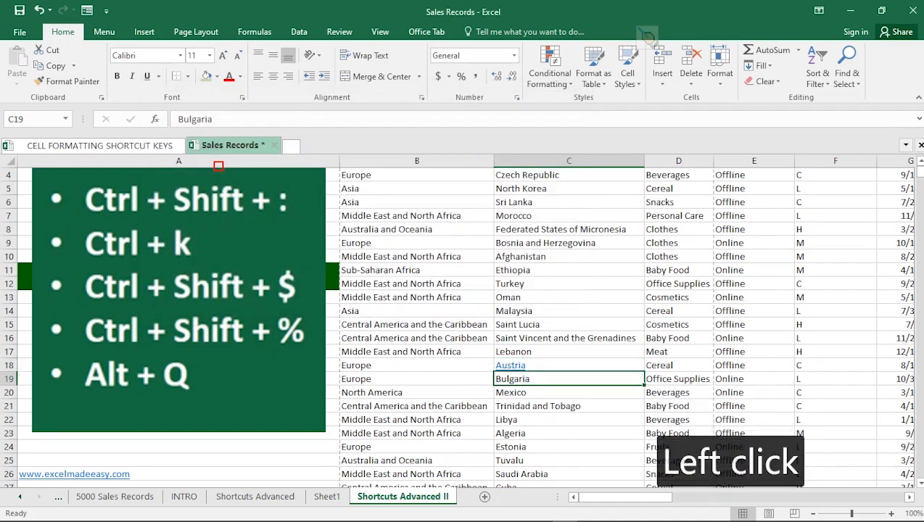
left_click(568, 406)
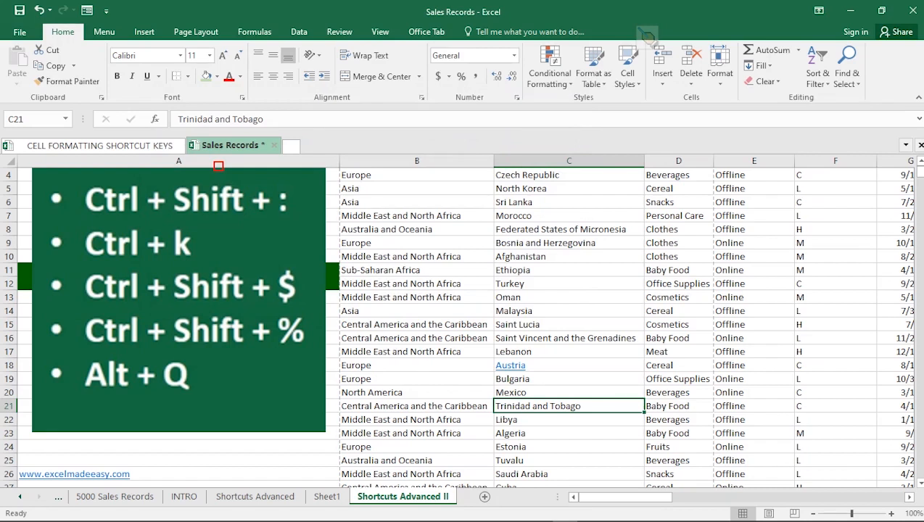
Step: Apply the Currency number format to the first Unit Price value in cell K2
key("alt+Page_Down")
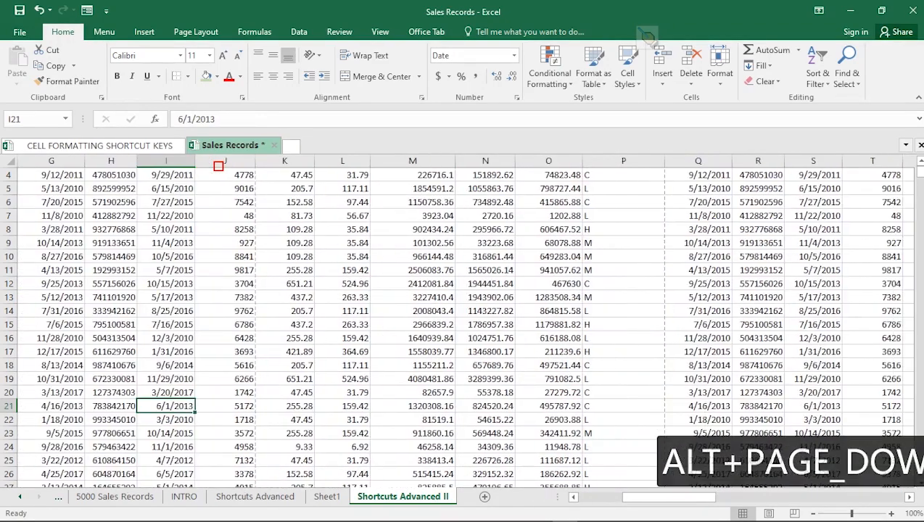
scroll(219, 166, "up", 1)
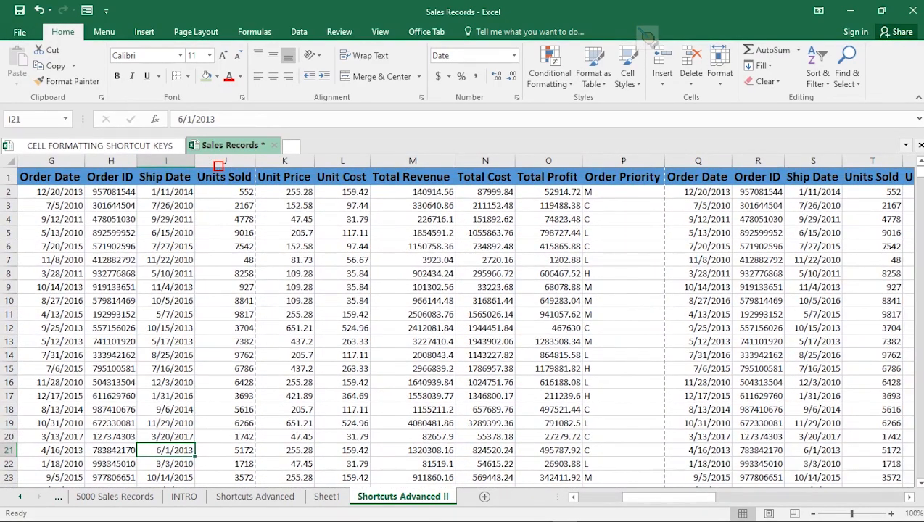
left_click(284, 161)
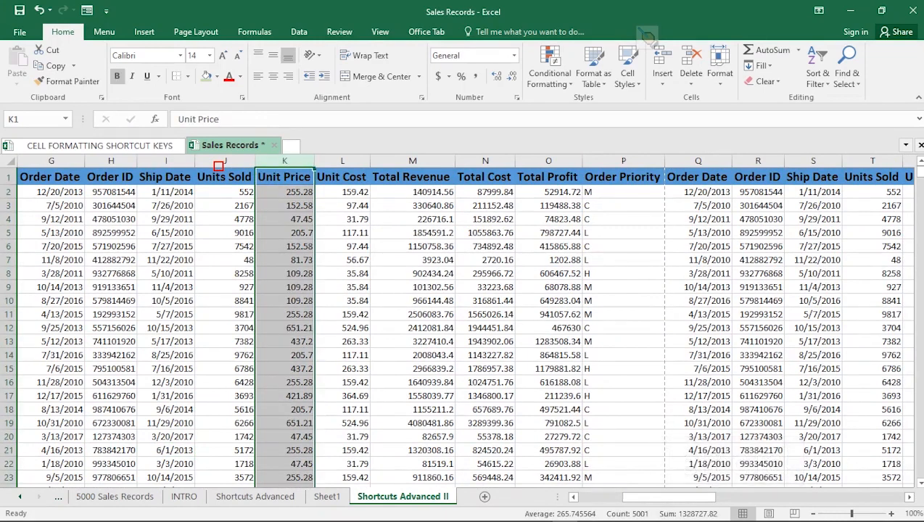
left_click(284, 192)
left_click(284, 206)
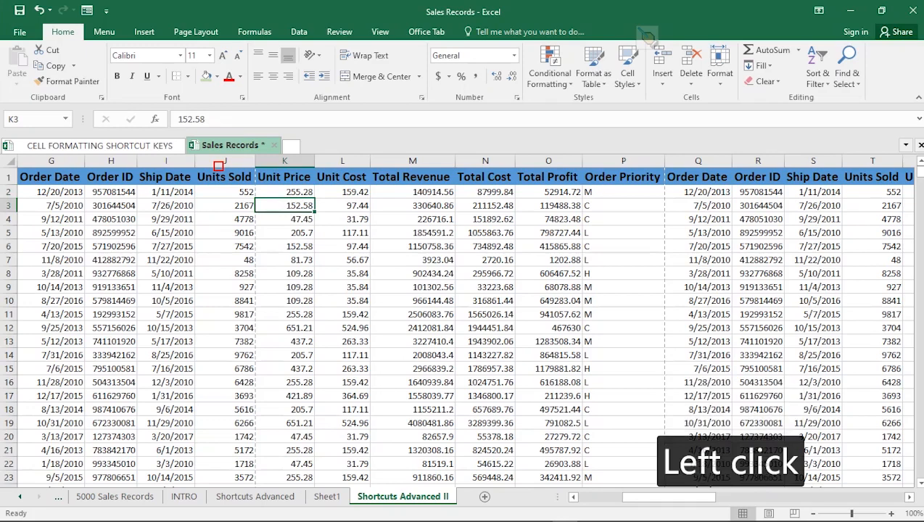
left_click(284, 233)
left_click(284, 192)
left_click(284, 206)
left_click(285, 219)
left_click(284, 233)
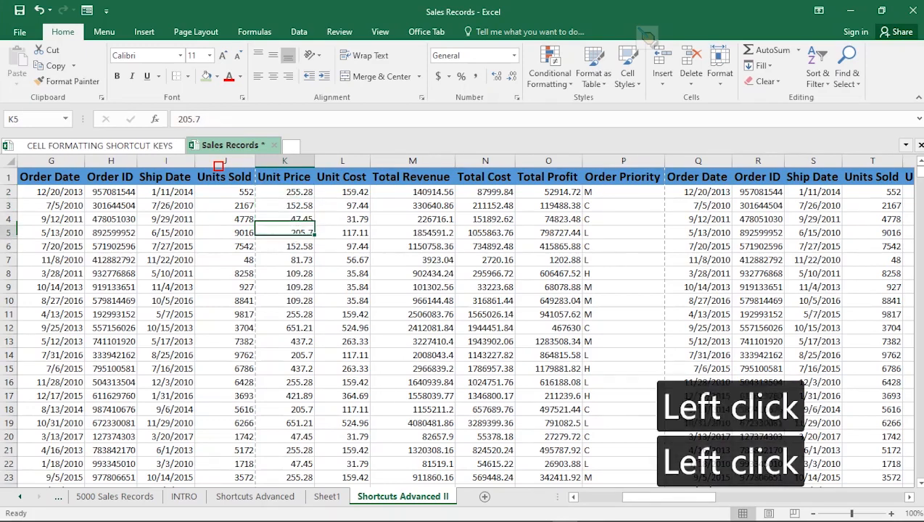
left_click(284, 193)
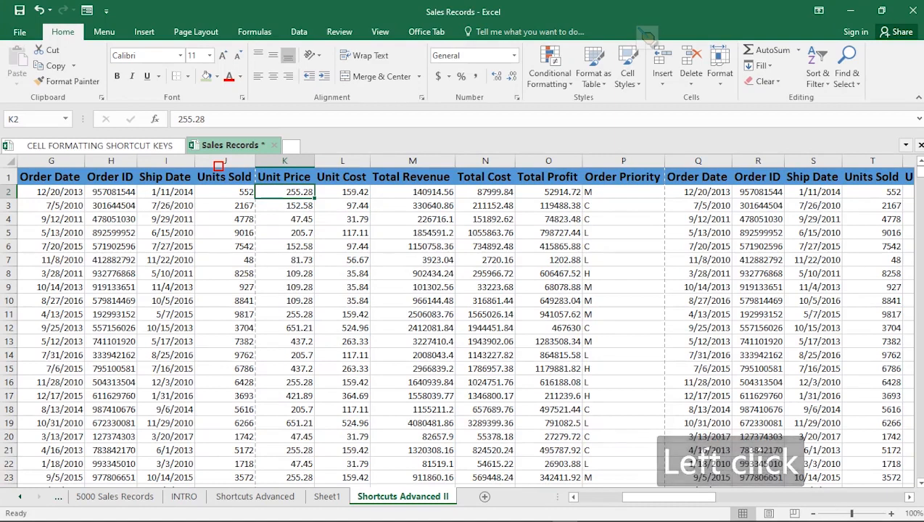
key("ctrl")
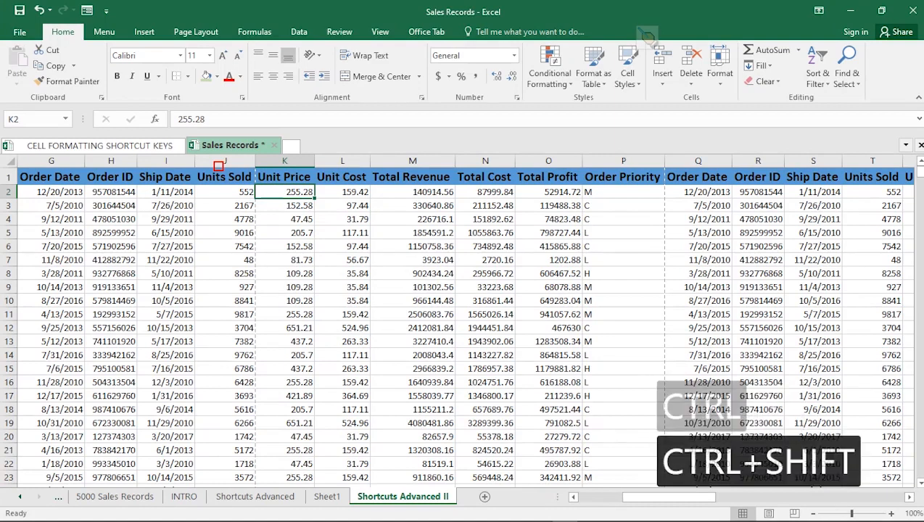
key("ctrl+shift+4")
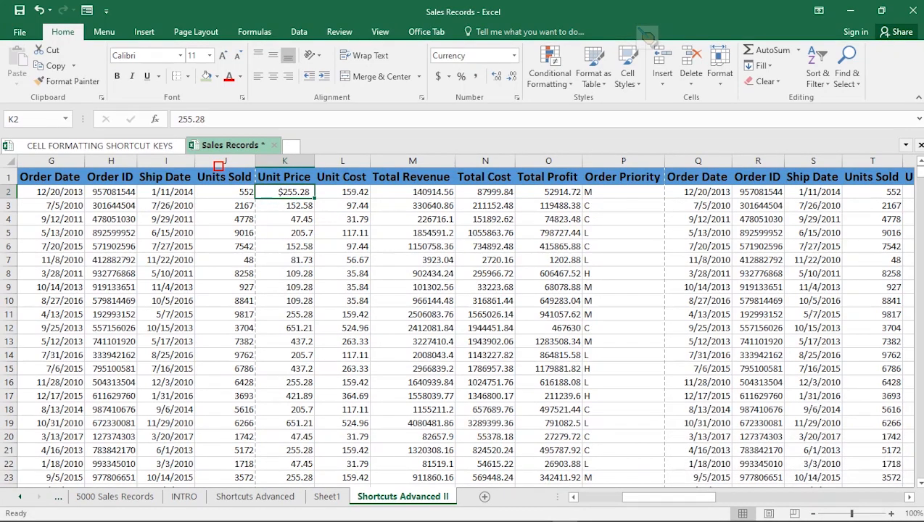
Step: Format the Unit Price value in cell K4 as Currency
key("Down")
key("Down")
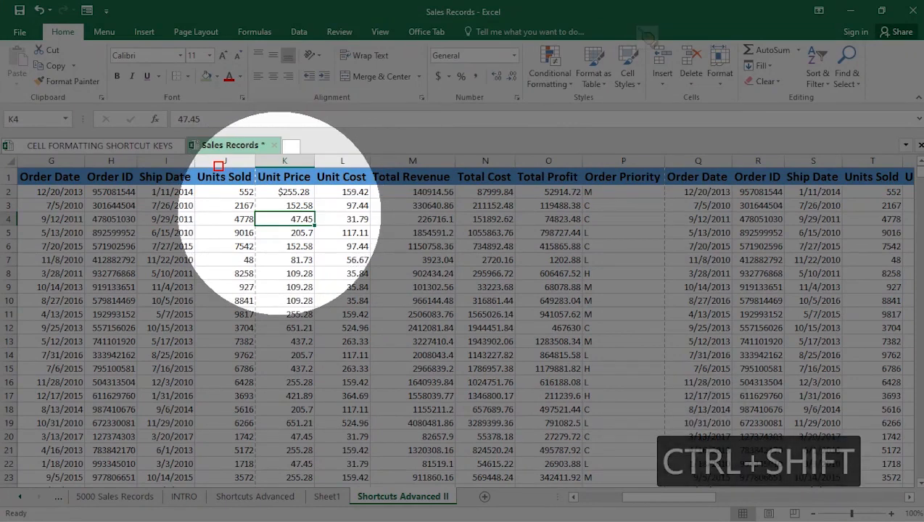
key("ctrl+shift+4")
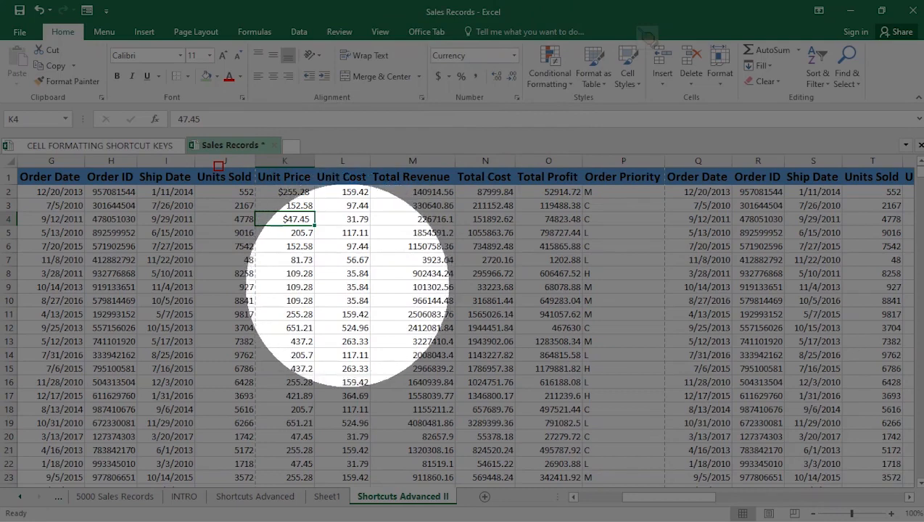
key("Escape")
key("Escape")
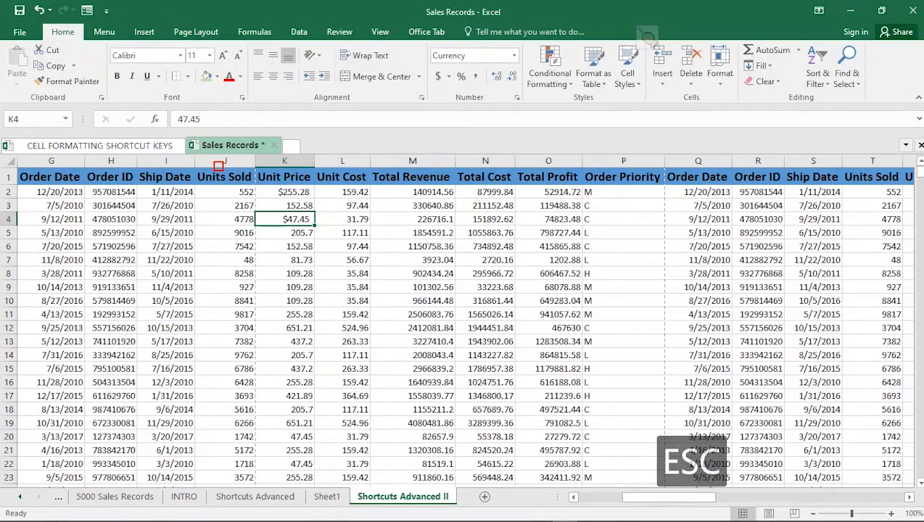
Step: Apply the Percentage number format to the Units Sold value in J7 and the Unit Cost value in L7
left_click(589, 497)
left_click(589, 497)
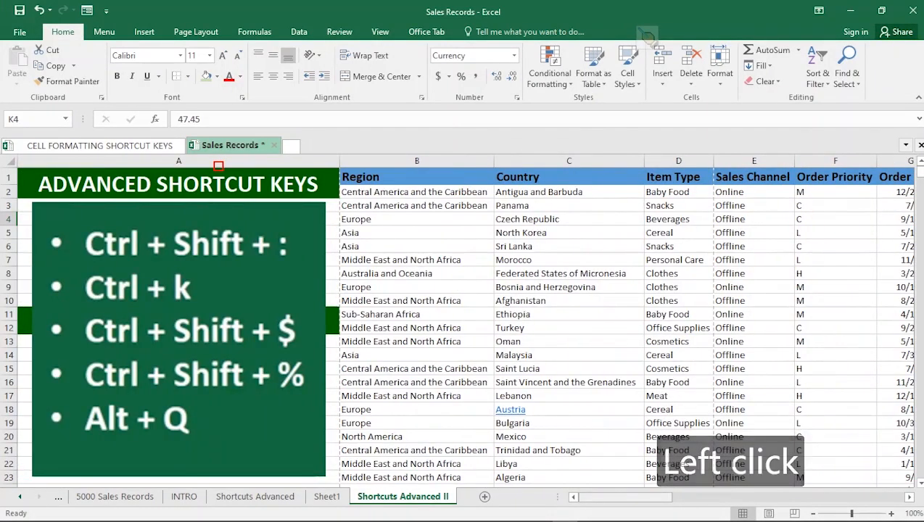
key("alt")
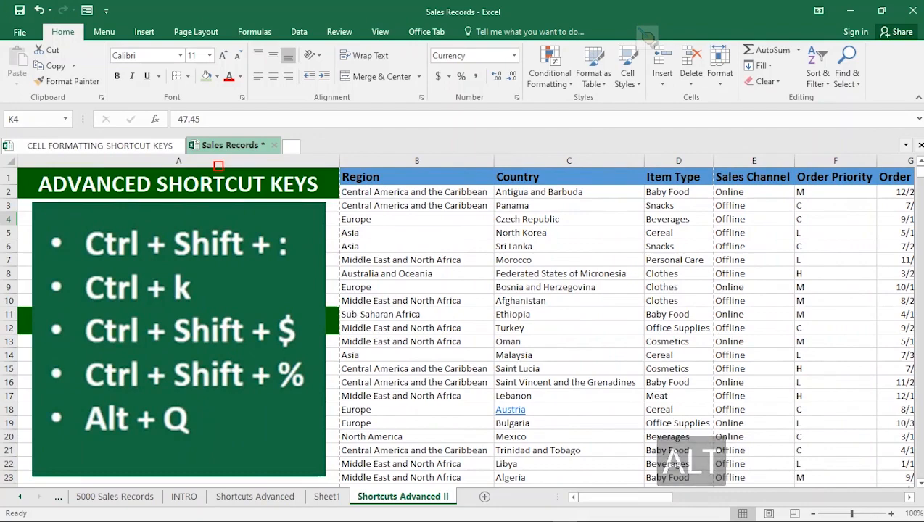
key("alt+Page_Down")
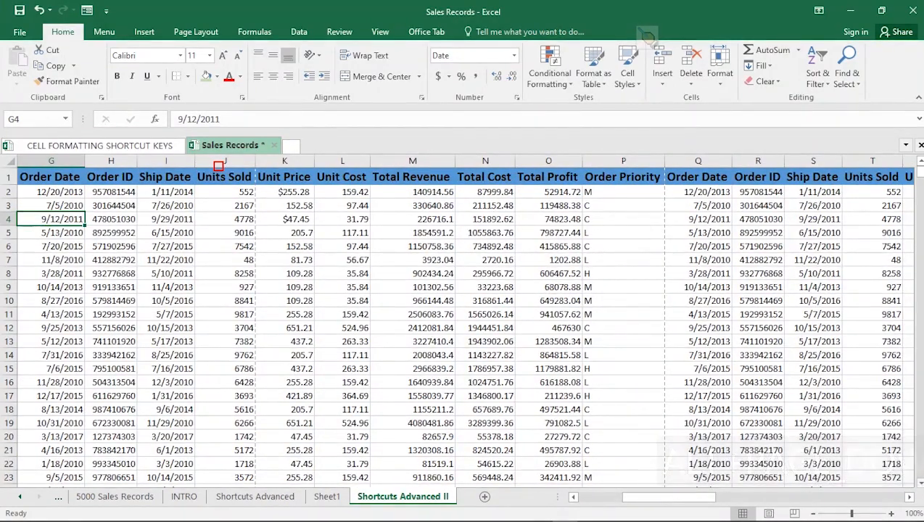
left_click(218, 166)
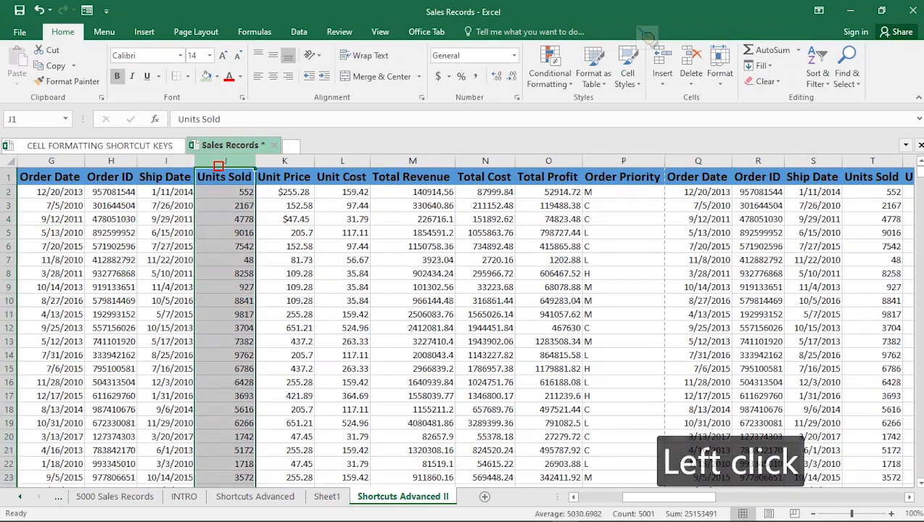
left_click(218, 166)
left_click(225, 260)
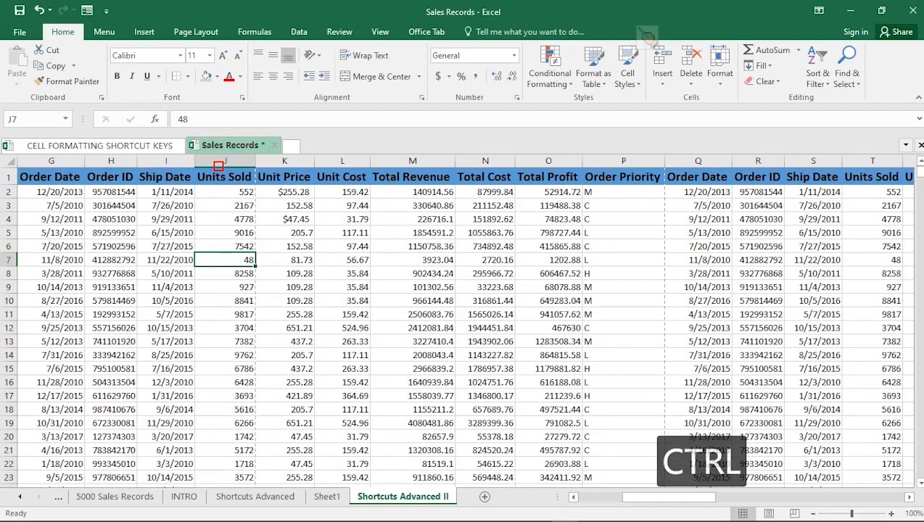
key("ctrl+shift+5")
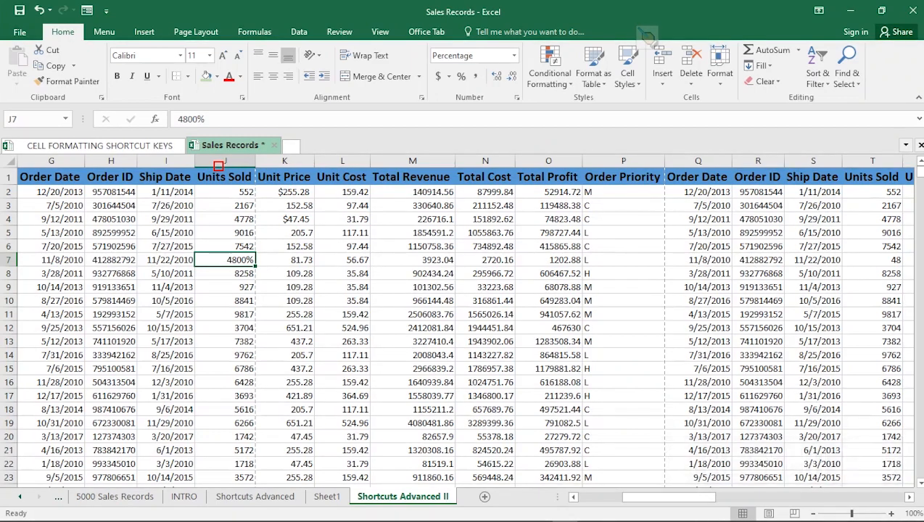
left_click(342, 260)
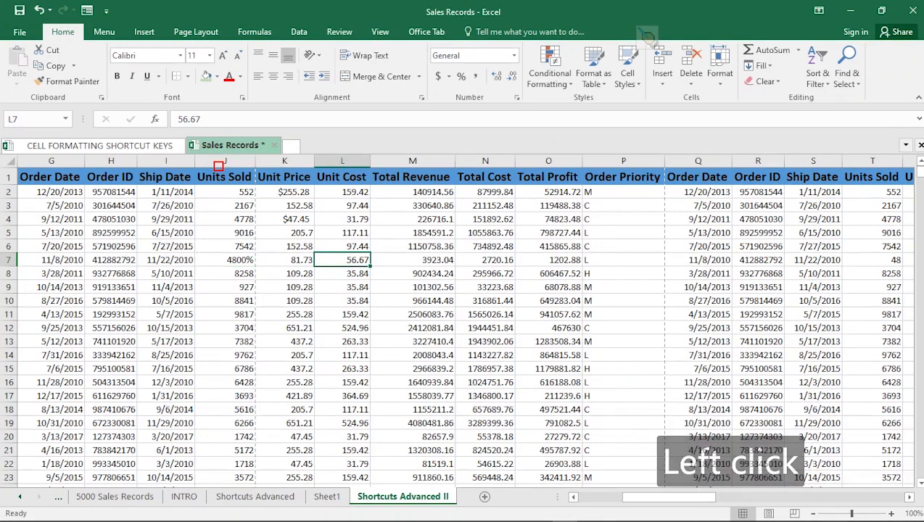
key("ctrl+shift+5")
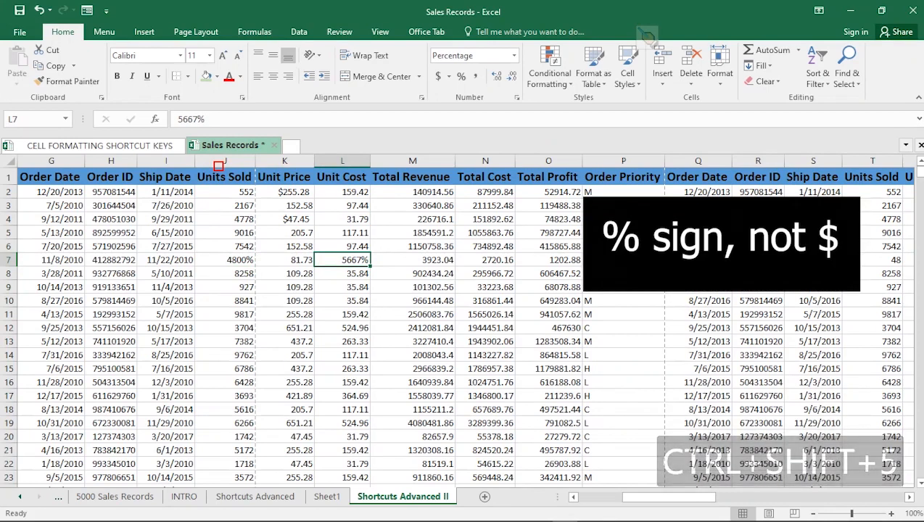
Step: Undo the percentage formatting of cells L7 and J7
left_click(285, 328)
left_click(413, 315)
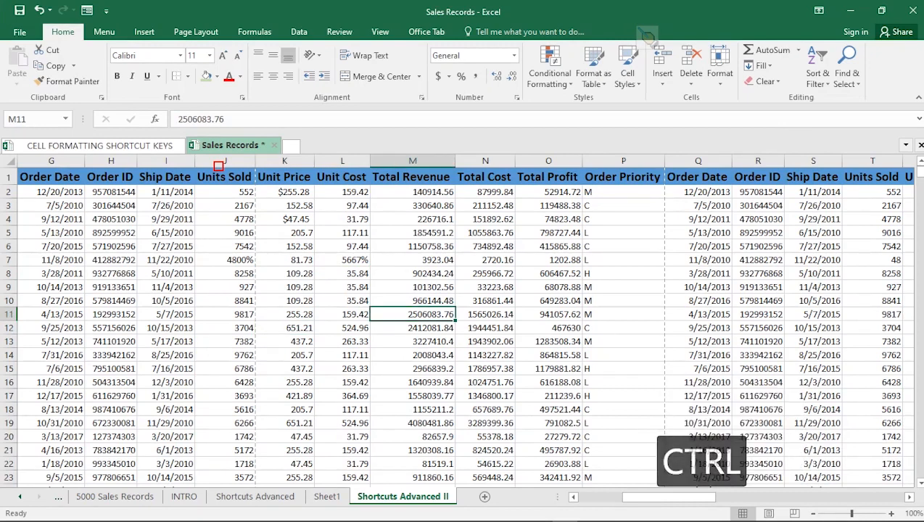
key("ctrl+z")
key("ctrl+z")
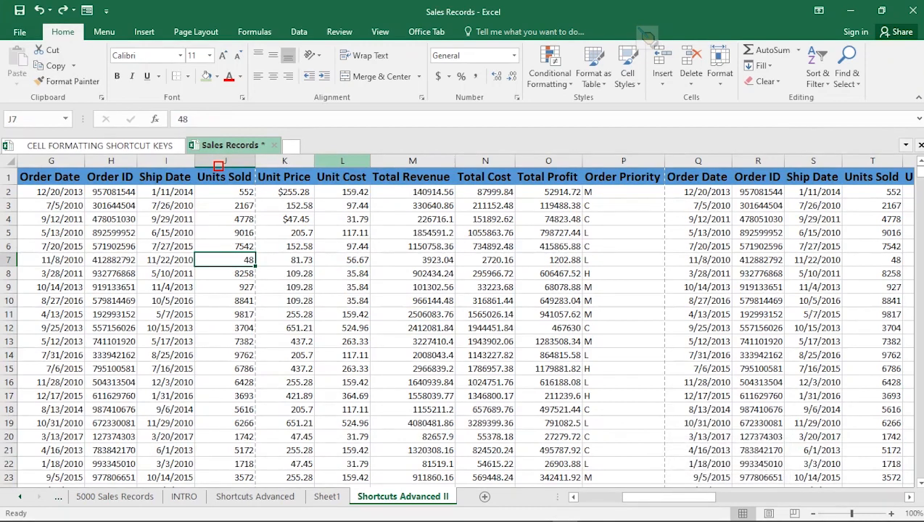
left_click(343, 161)
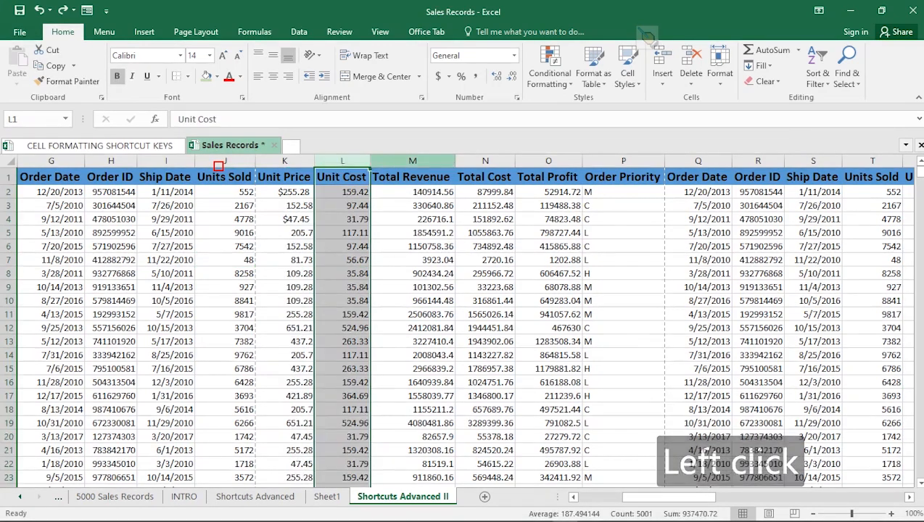
left_click(413, 160)
left_click(486, 160)
left_click(549, 160)
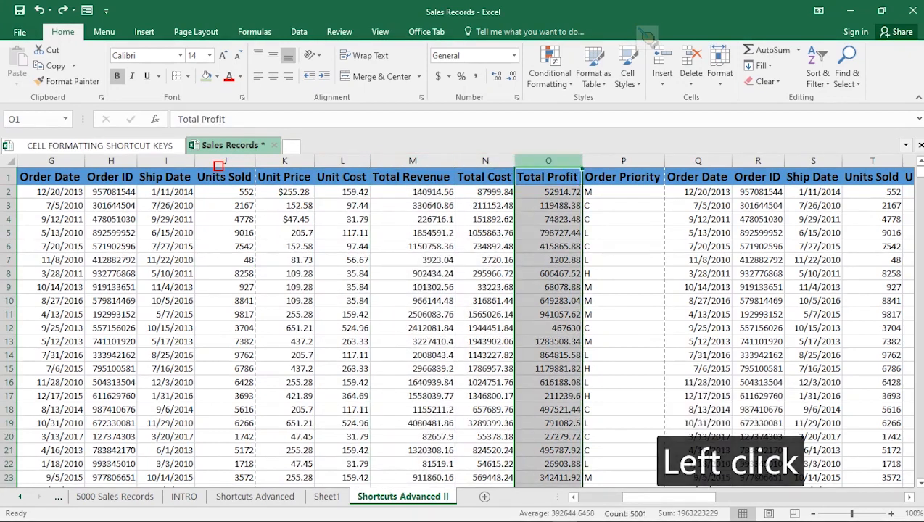
left_click(623, 160)
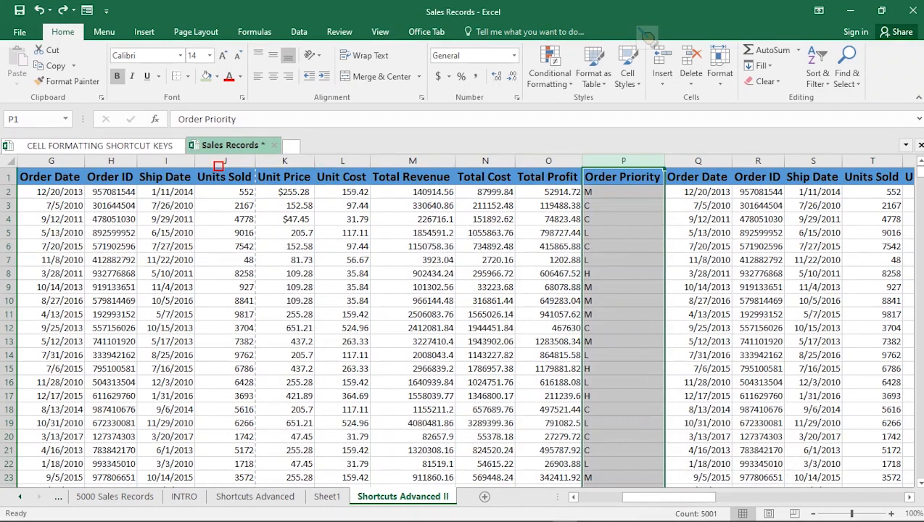
key("alt+Page_Up")
key("alt+Page_Up")
key("alt+Page_Up")
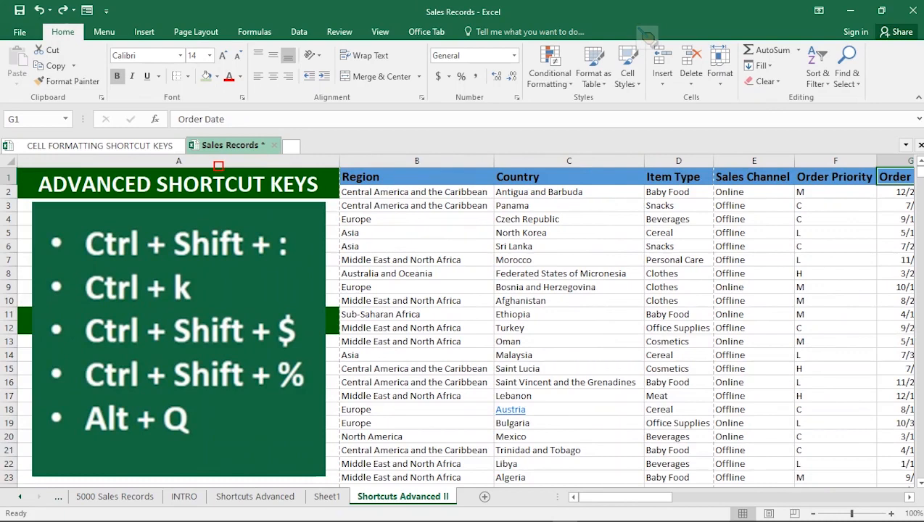
Step: Select cell C11, open the Tell Me command search, close it, and reopen it to look through its suggestions
left_click(568, 314)
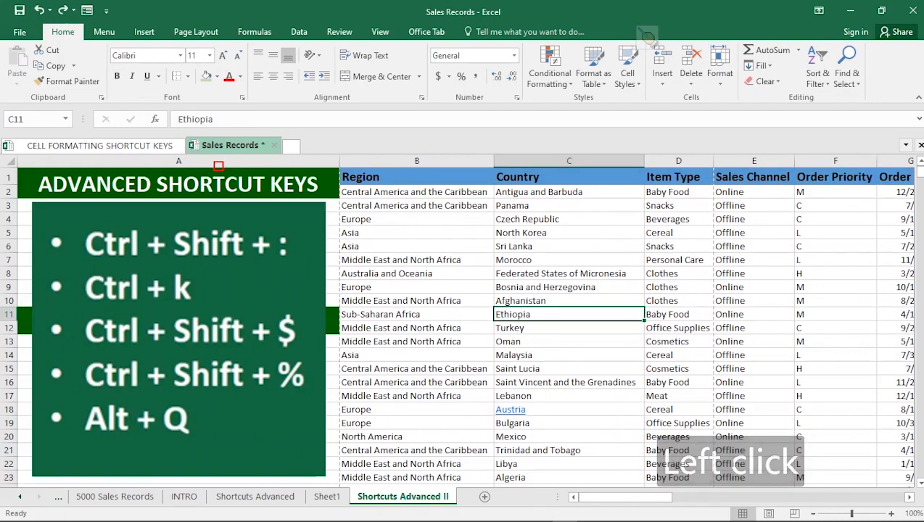
key("alt")
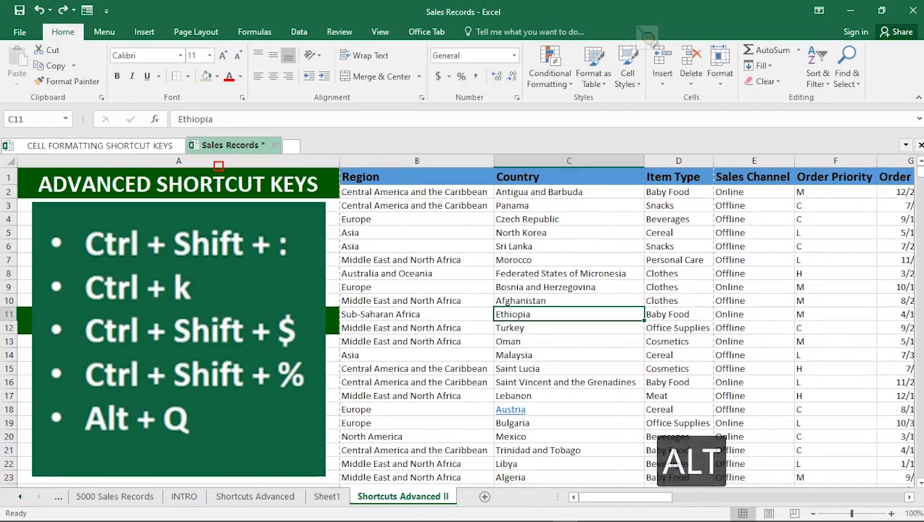
key("alt+q")
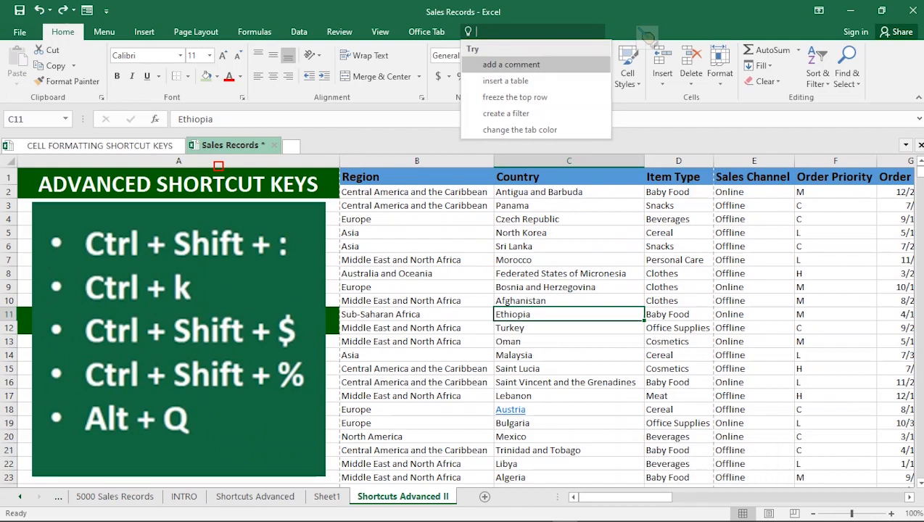
key("Escape")
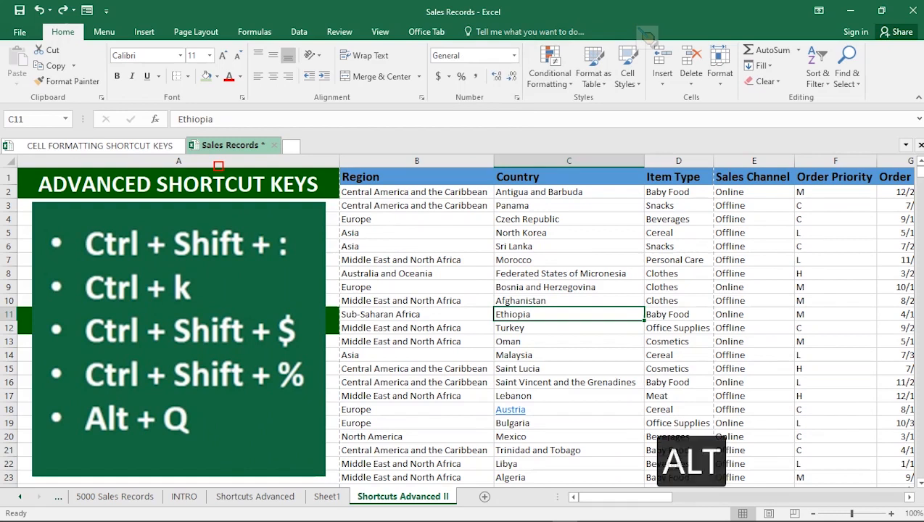
key("alt+q")
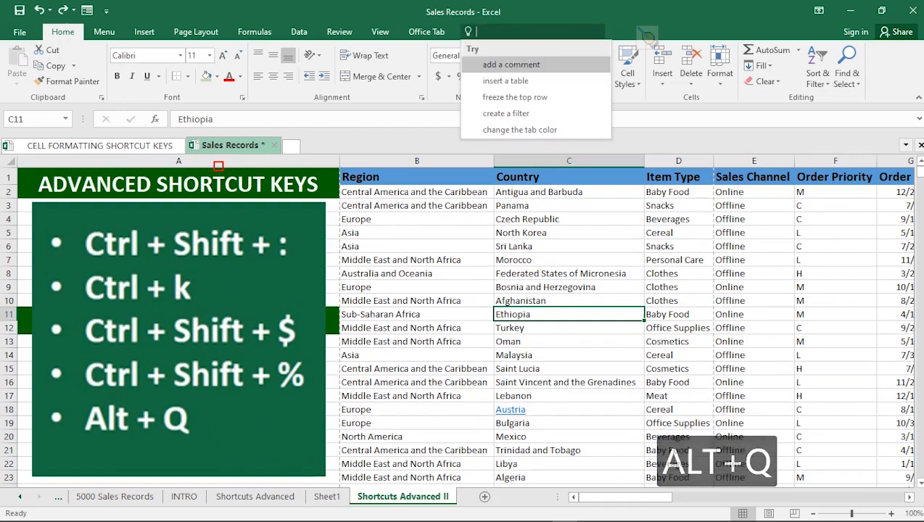
key("Down")
key("Up")
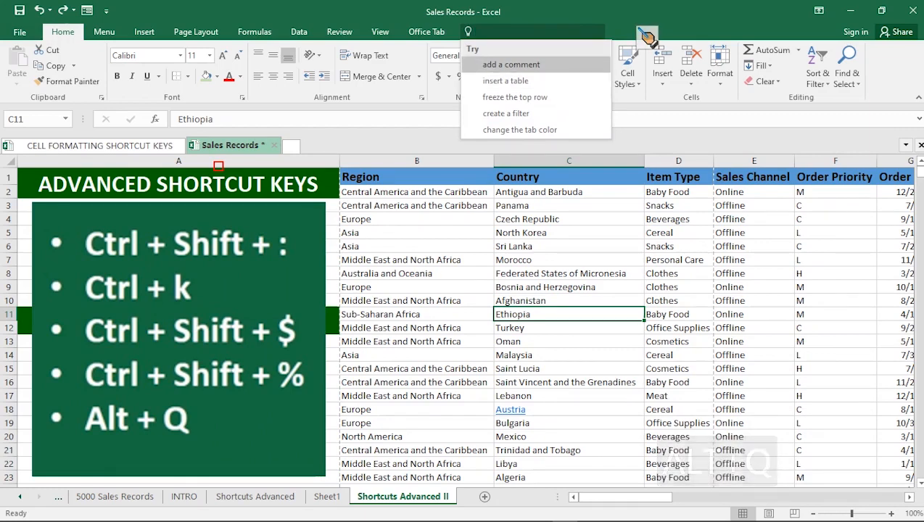
Step: Switch to Presentation Pointer, put a spotlight over the Tell Me search box, and dismiss the spotlight
left_click(646, 36)
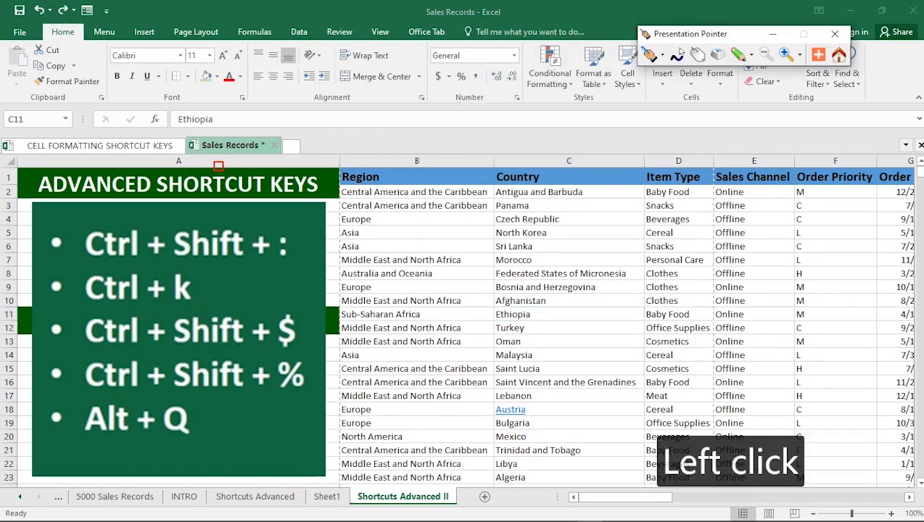
left_click(662, 55)
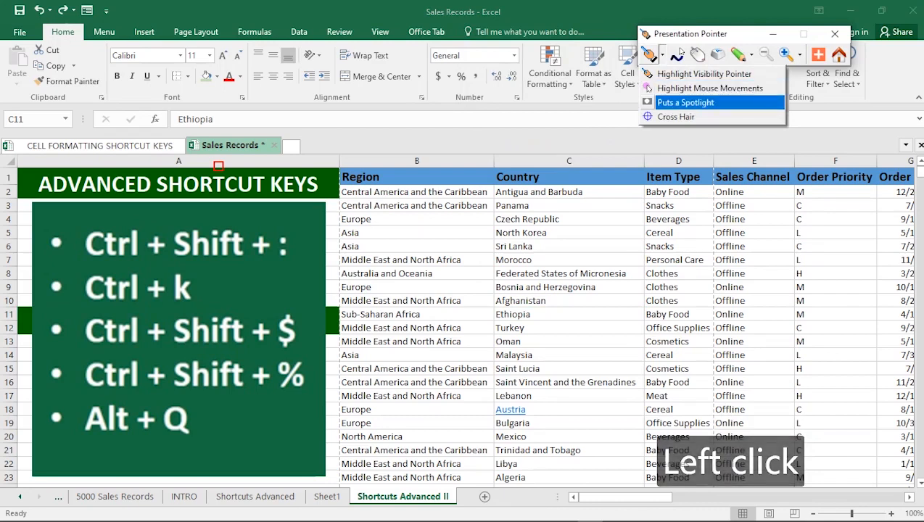
left_click(685, 102)
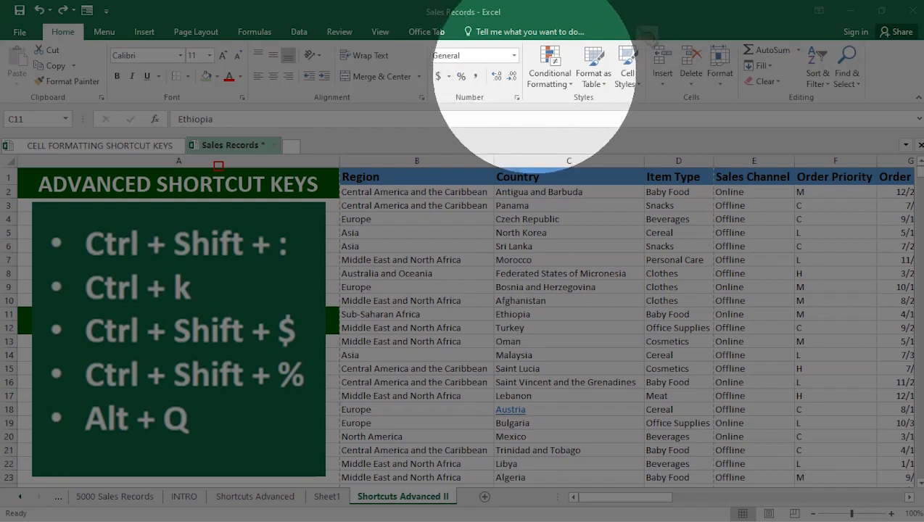
key("Escape")
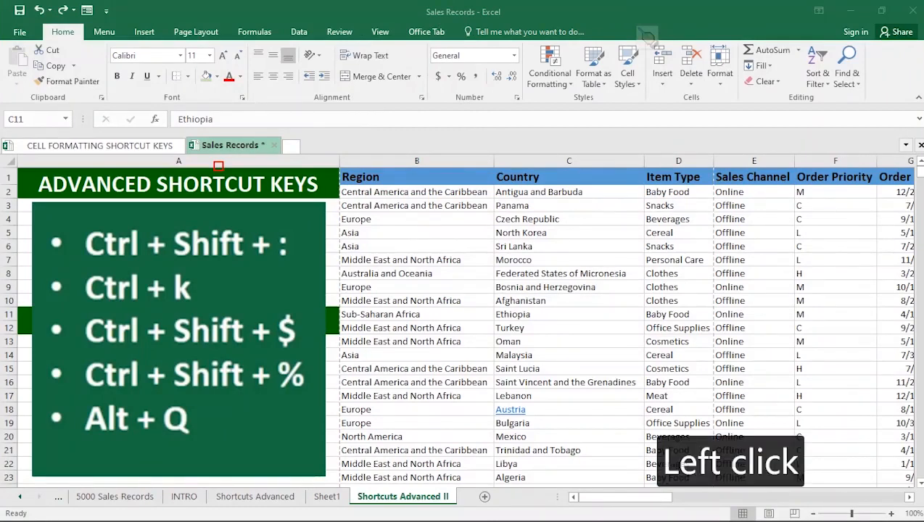
Step: Go back through the workbook's sheets and open the Dashboard sheet
left_click(19, 497)
left_click(20, 497)
left_click(20, 497)
left_click(20, 497)
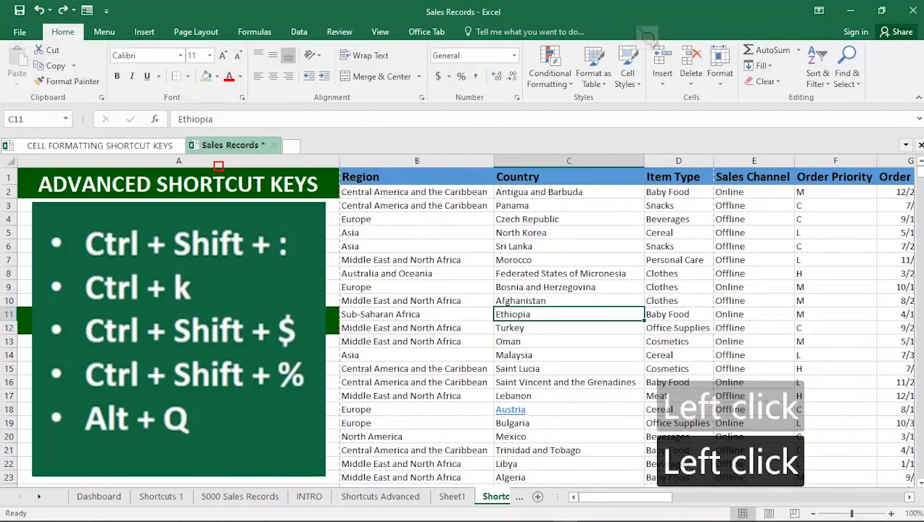
left_click(98, 497)
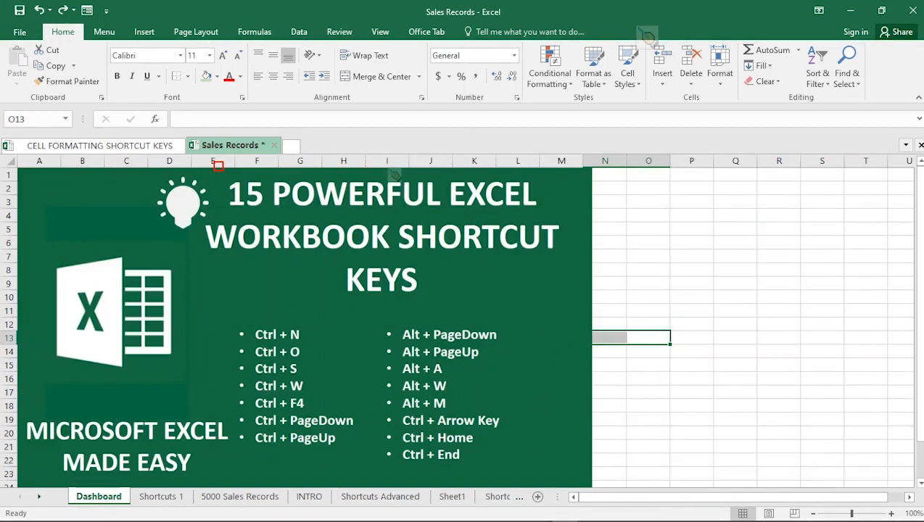